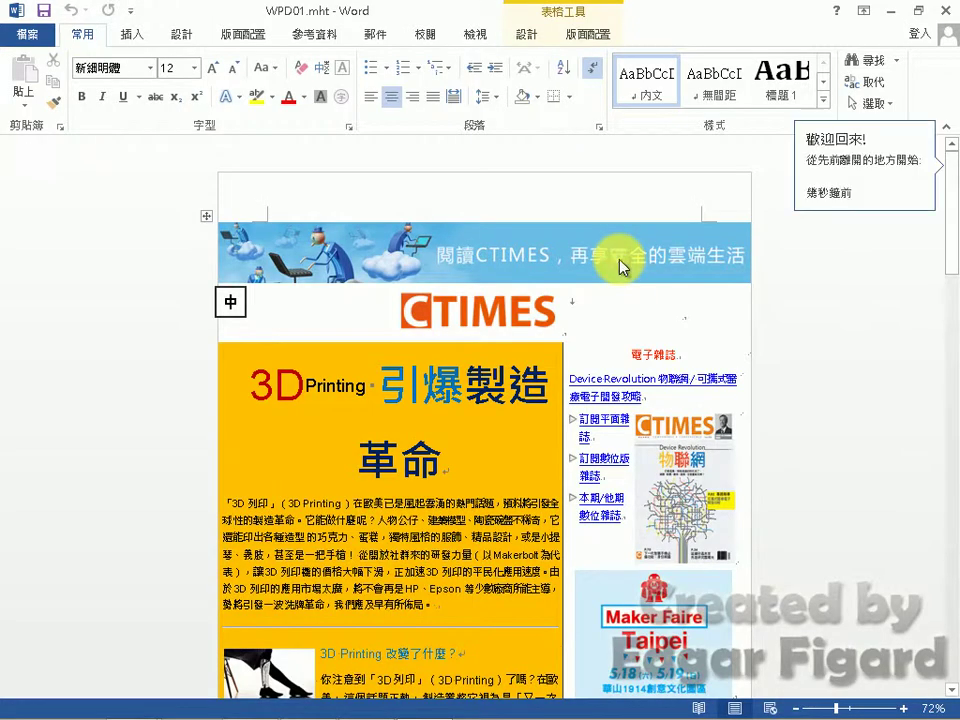
# Copy the article from the "3D Printing 引爆製造革命" title through the "3D Printing 改變世界的 9 種方式" section, and close WPD01.mht
pyautogui.moveTo(250, 384); pyautogui.dragTo(274, 384)
pyautogui.moveTo(306, 454); pyautogui.dragTo(420, 621)
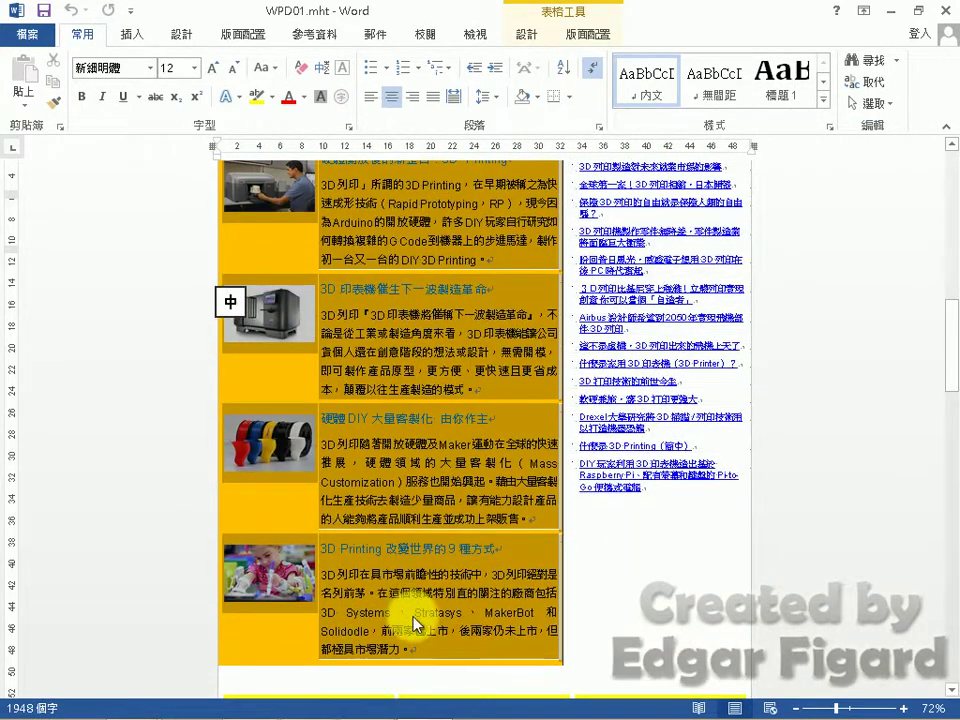
pyautogui.hotkey('ctrl', 'c')
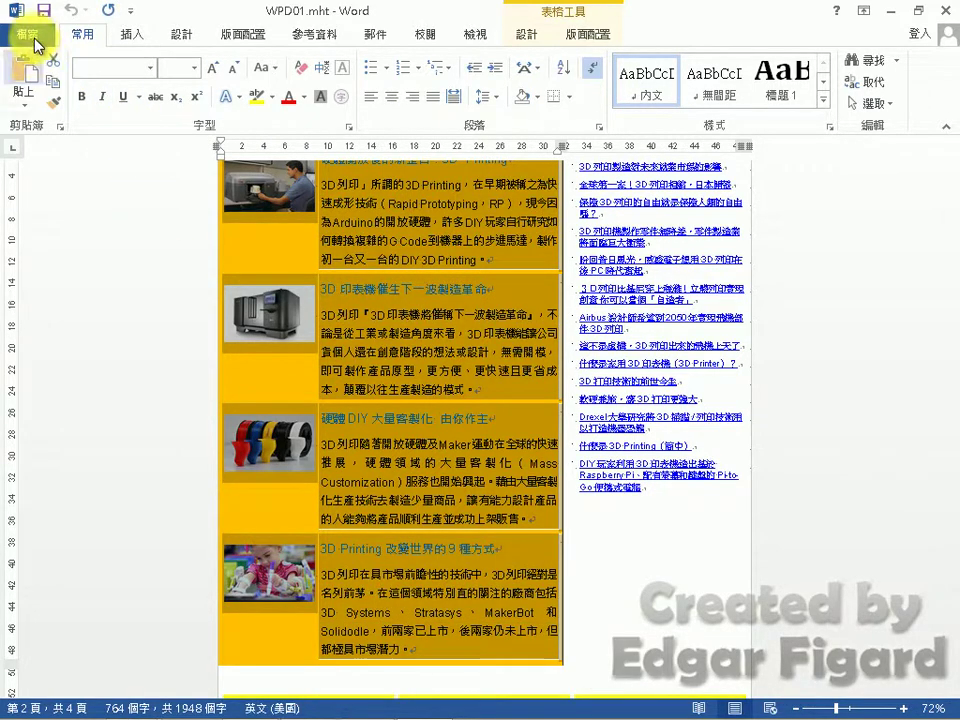
pyautogui.click(33, 38)
pyautogui.click(26, 369)
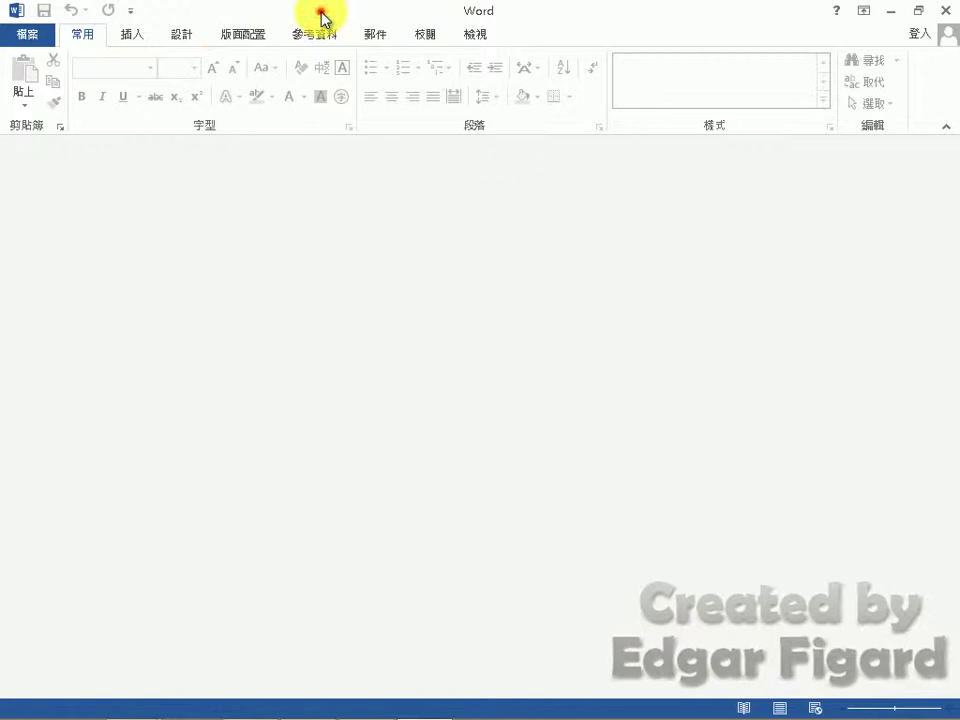
# Open WPD01.docx from the WP01 folder in Word and paste the copied article into the blank page
pyautogui.doubleClick(322, 17)
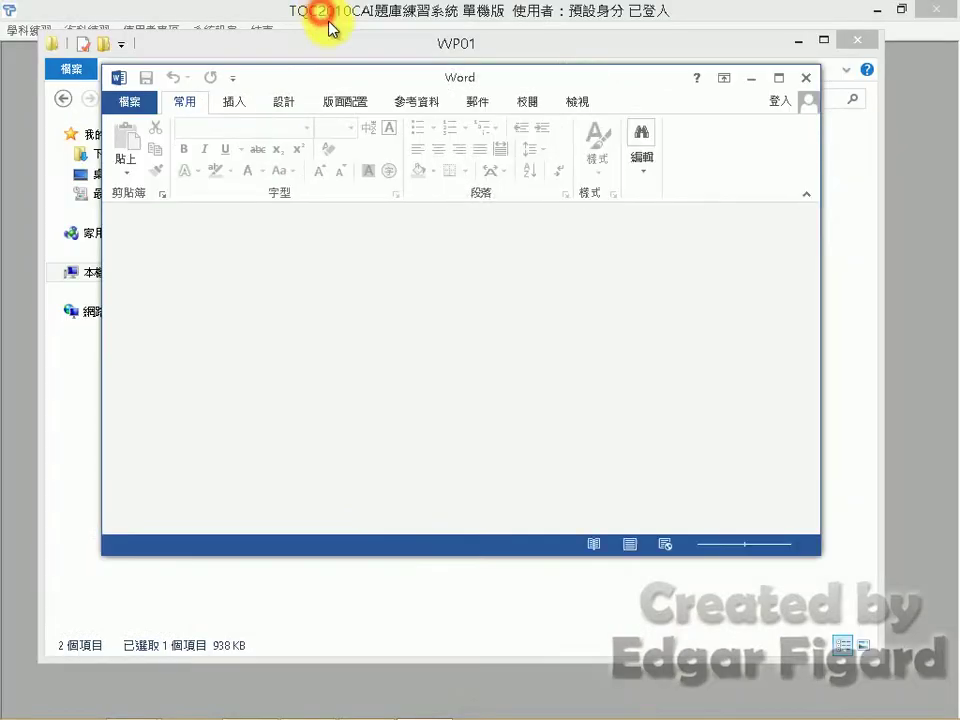
pyautogui.moveTo(345, 87); pyautogui.dragTo(566, 85)
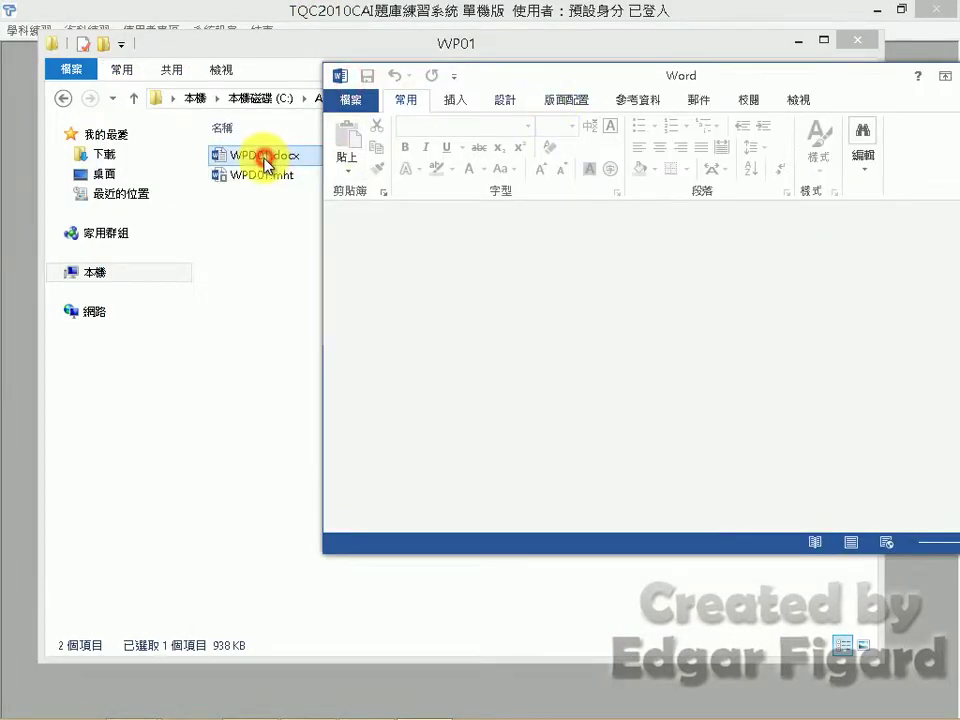
pyautogui.moveTo(265, 163); pyautogui.dragTo(735, 135)
pyautogui.moveTo(800, 80); pyautogui.dragTo(654, 79)
pyautogui.click(793, 80)
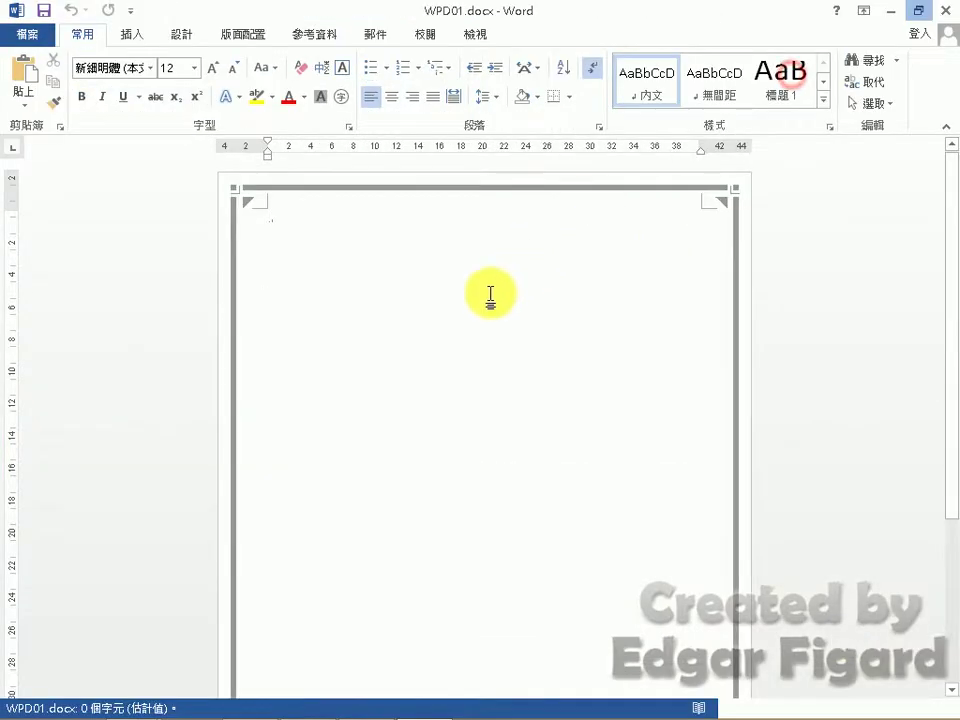
pyautogui.hotkey('ctrl', 'v')
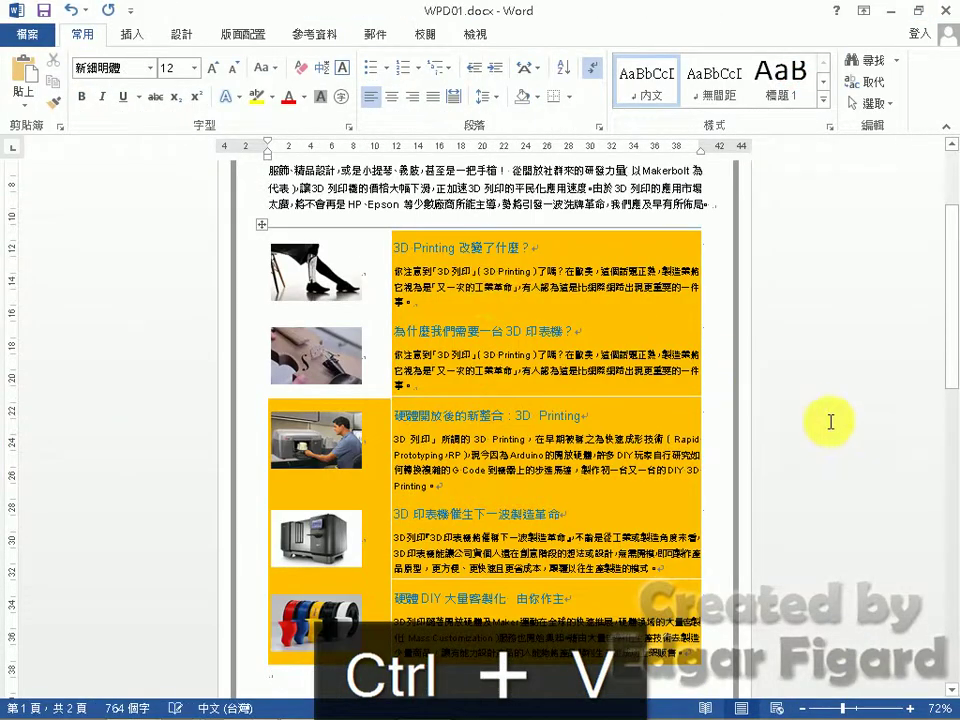
pyautogui.moveTo(952, 380); pyautogui.dragTo(952, 325)
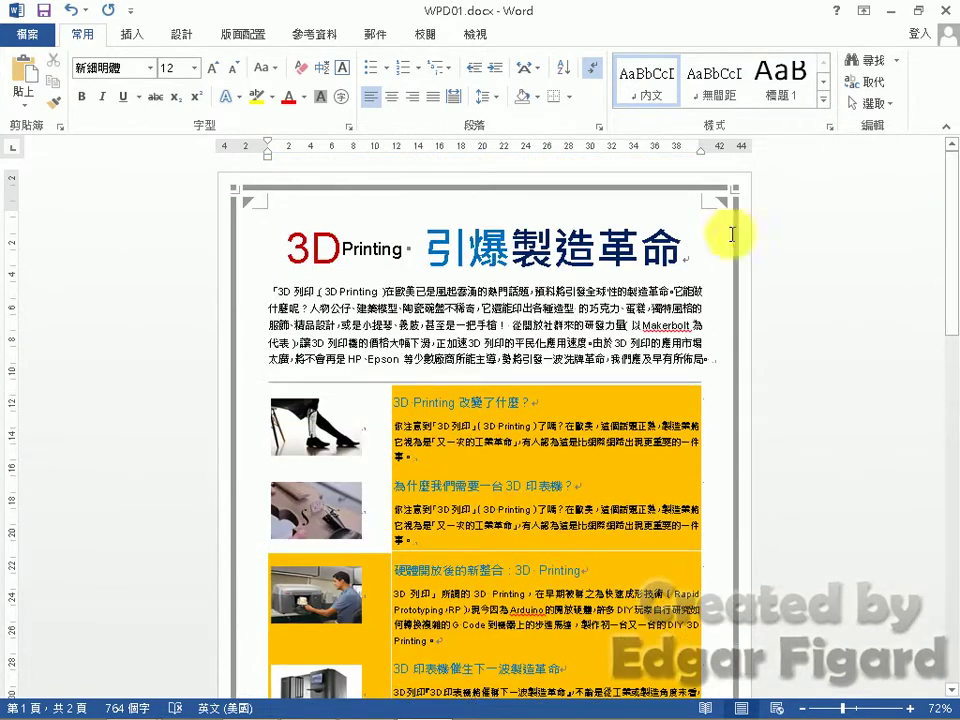
# Enclose the title's "3D" in a circle using the enlarged symbol style (放大符號)
pyautogui.moveTo(340, 247); pyautogui.dragTo(288, 246)
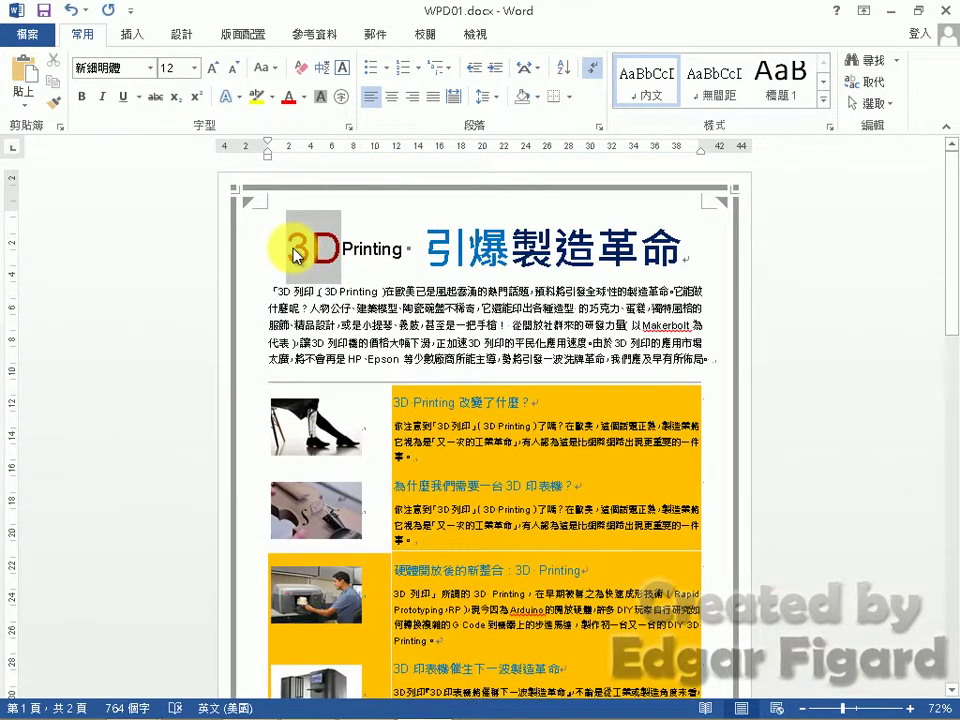
pyautogui.click(342, 96)
pyautogui.click(553, 281)
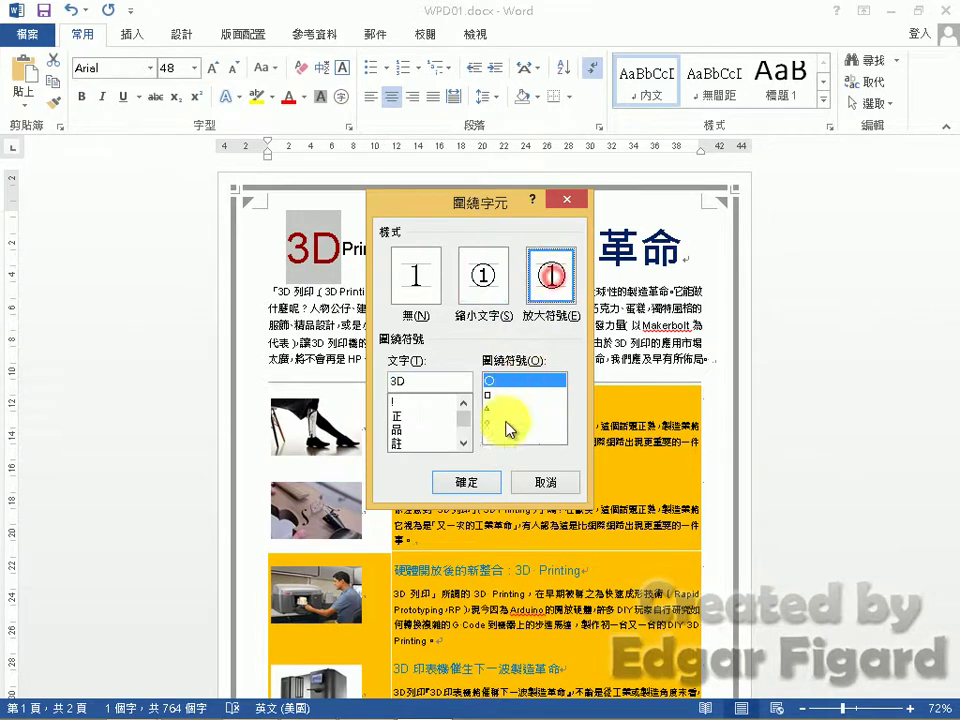
pyautogui.click(467, 482)
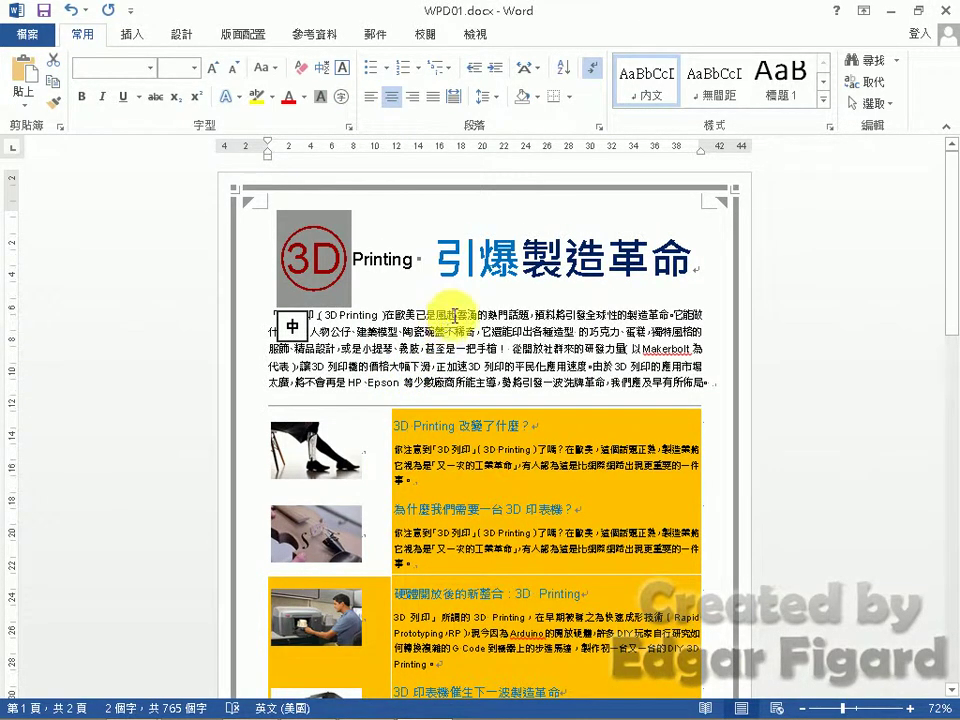
# Convert the whole table below the horizontal line to text separated by paragraph marks (段落符號)
pyautogui.click(436, 405)
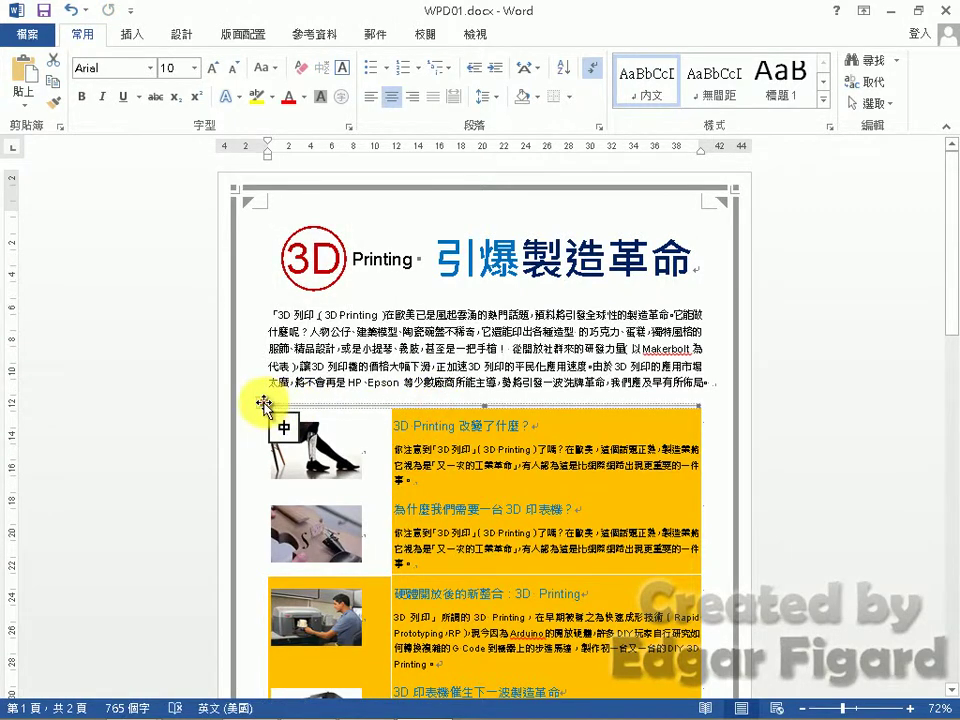
pyautogui.click(264, 403)
pyautogui.click(592, 34)
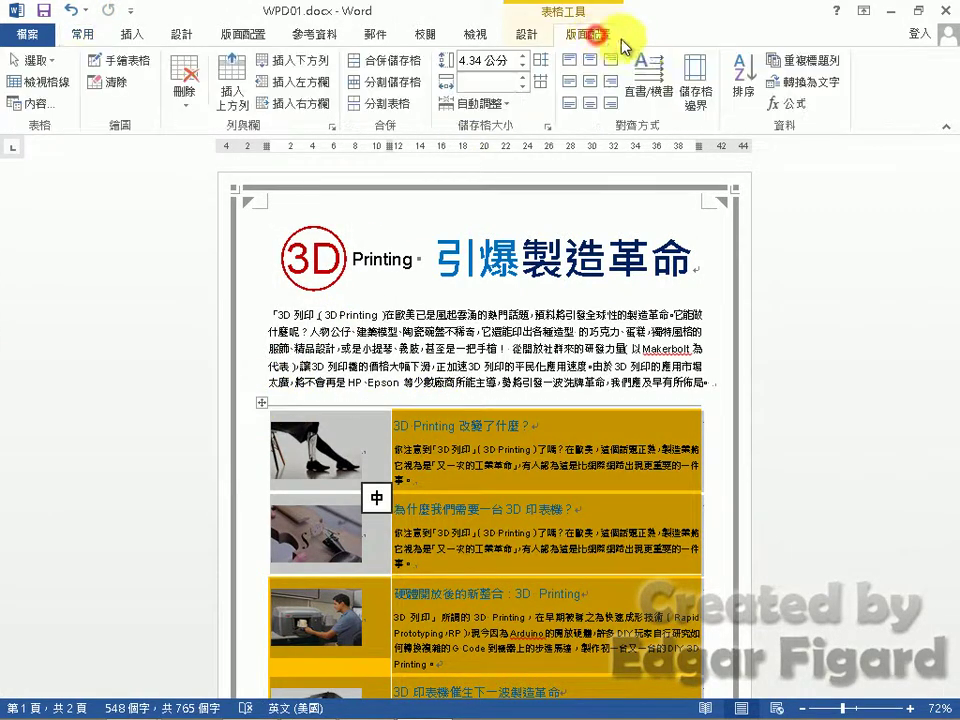
pyautogui.click(806, 84)
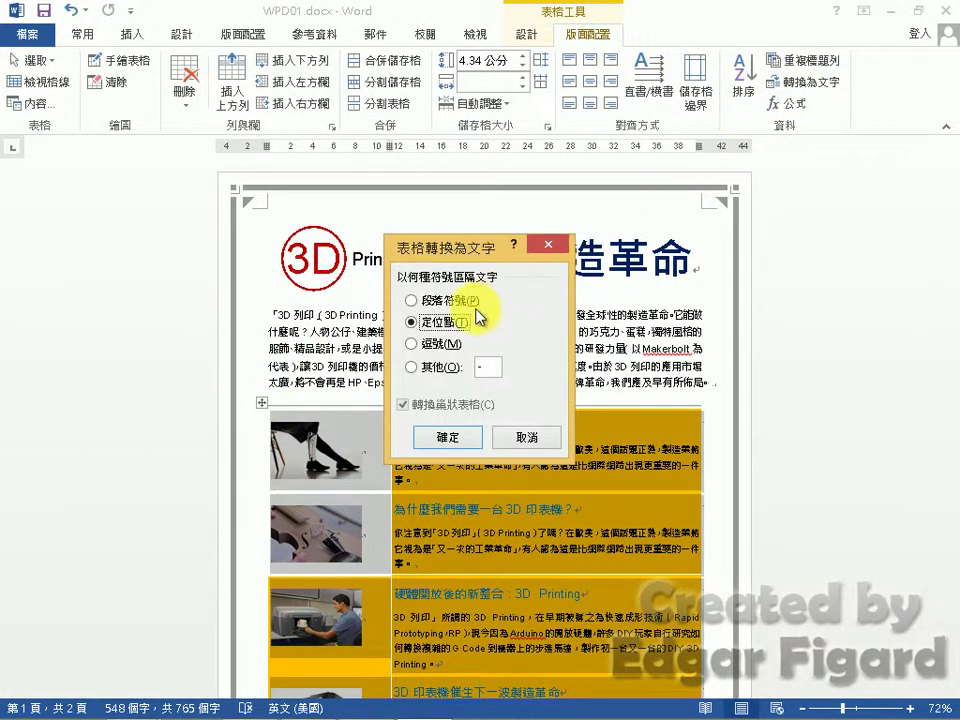
pyautogui.click(463, 440)
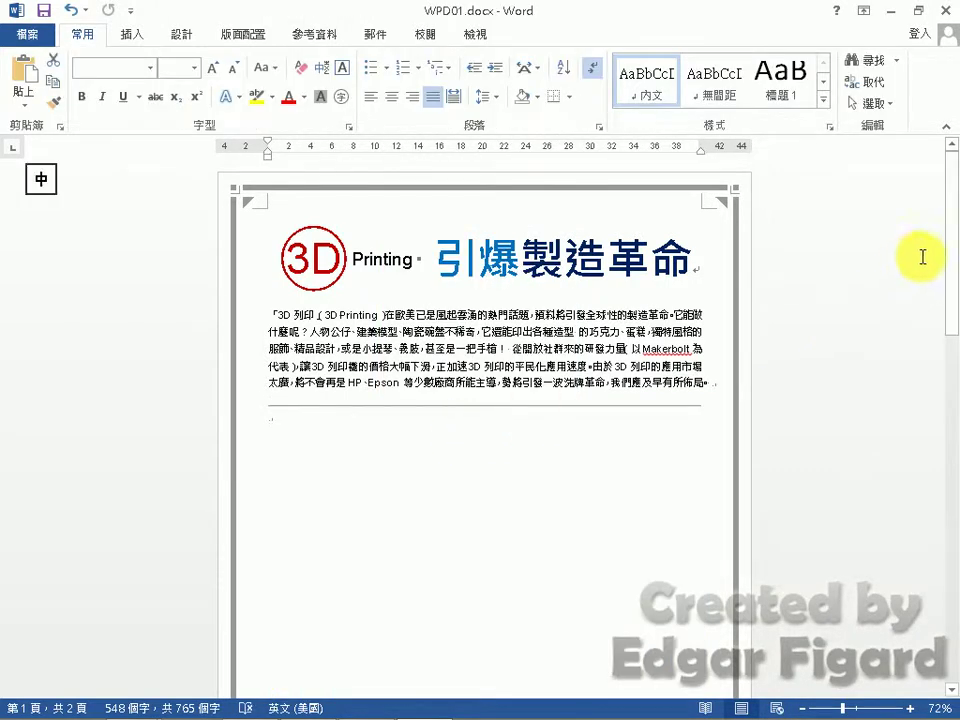
# Remove the frame around the converted text so it flows with the page
pyautogui.moveTo(953, 253); pyautogui.dragTo(949, 443)
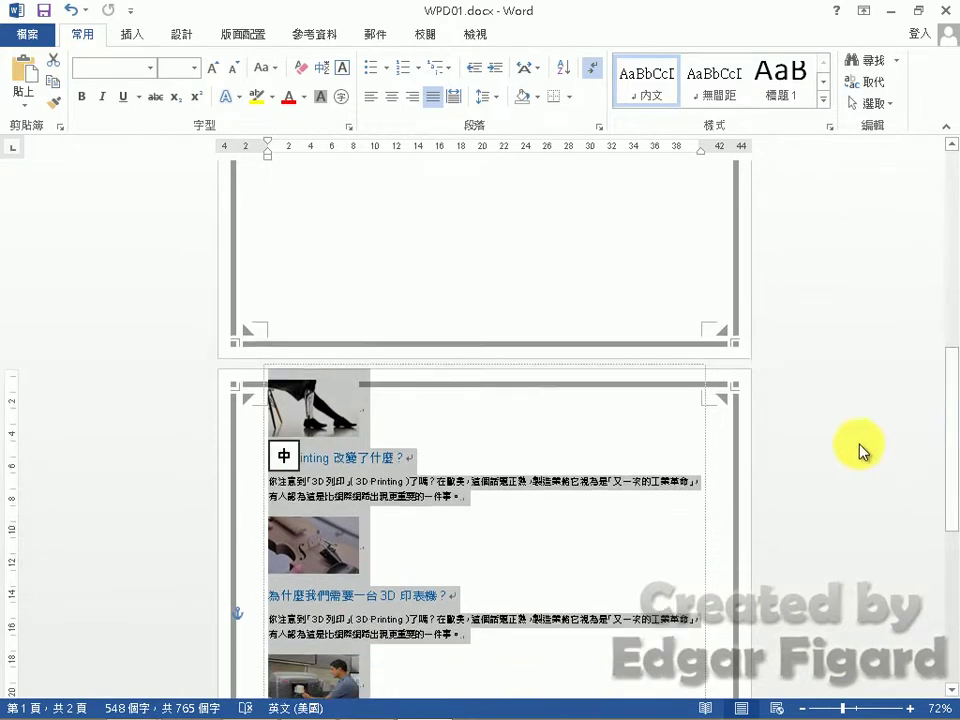
pyautogui.doubleClick(704, 440)
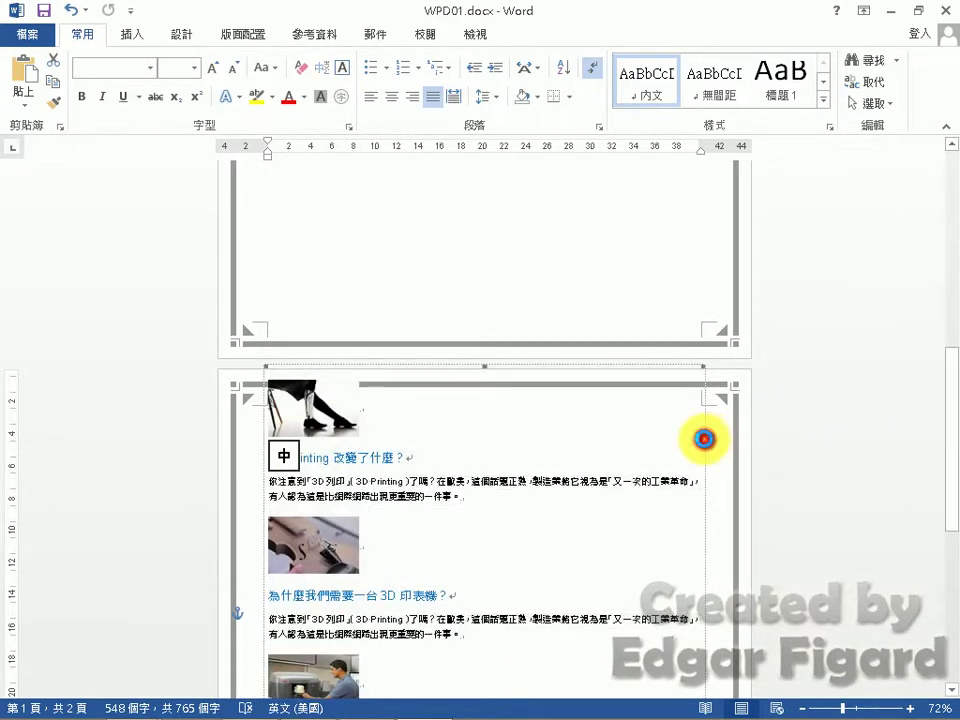
pyautogui.click(398, 558)
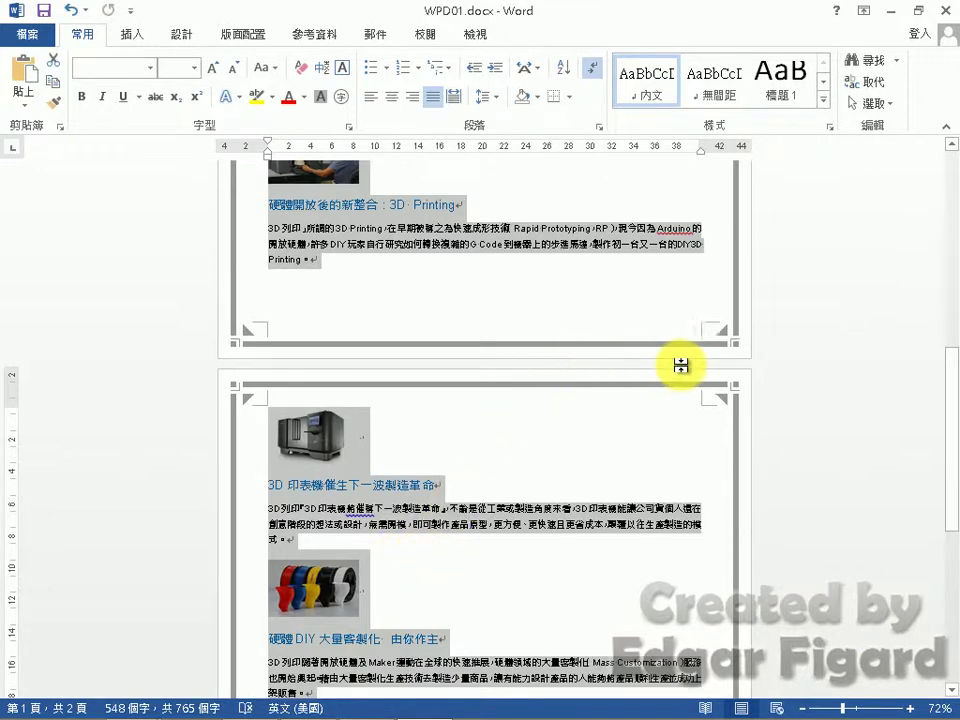
# Set up two columns with unequal widths for the "3D Printing 改變了什麼？" section, including its picture, heading and paragraph
pyautogui.moveTo(950, 385); pyautogui.dragTo(950, 205)
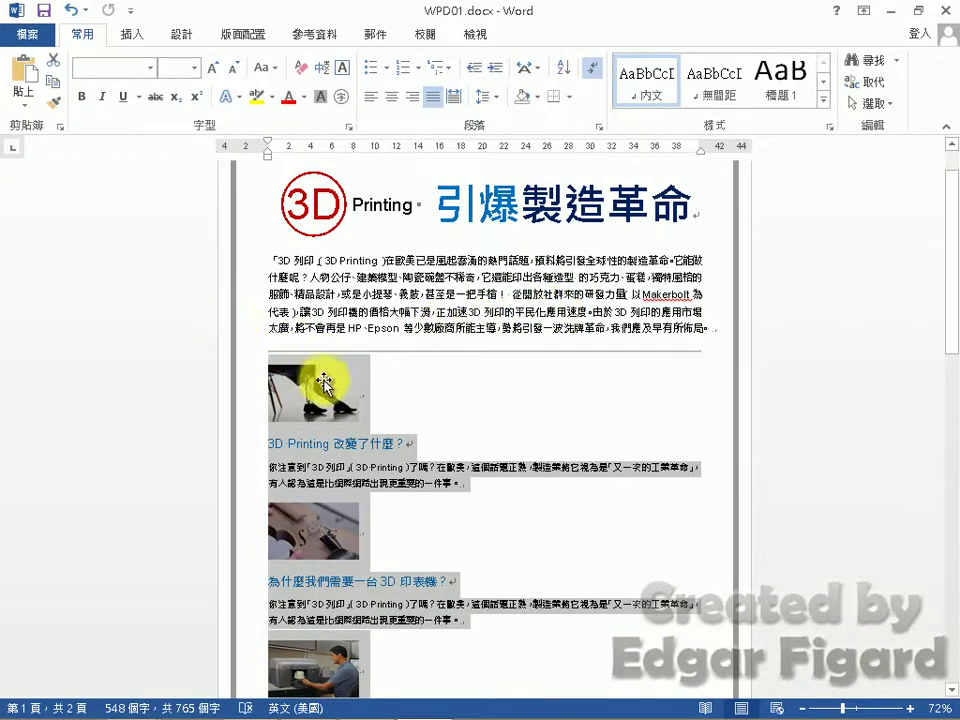
pyautogui.click(422, 392)
pyautogui.moveTo(248, 400); pyautogui.dragTo(259, 476)
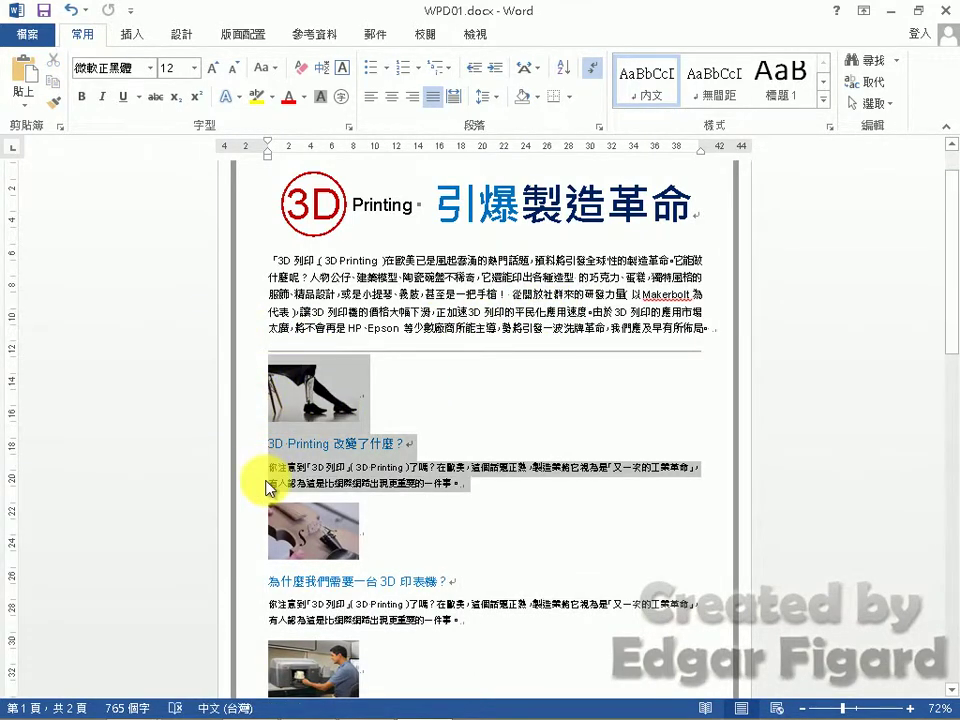
pyautogui.click(238, 33)
pyautogui.click(196, 95)
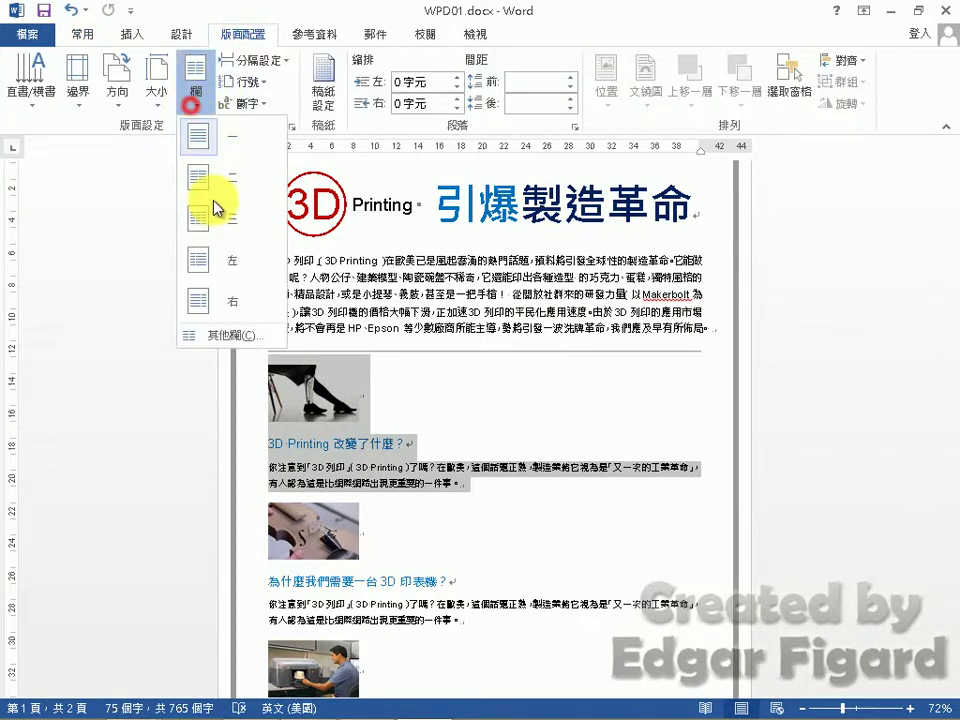
pyautogui.click(210, 338)
pyautogui.click(405, 238)
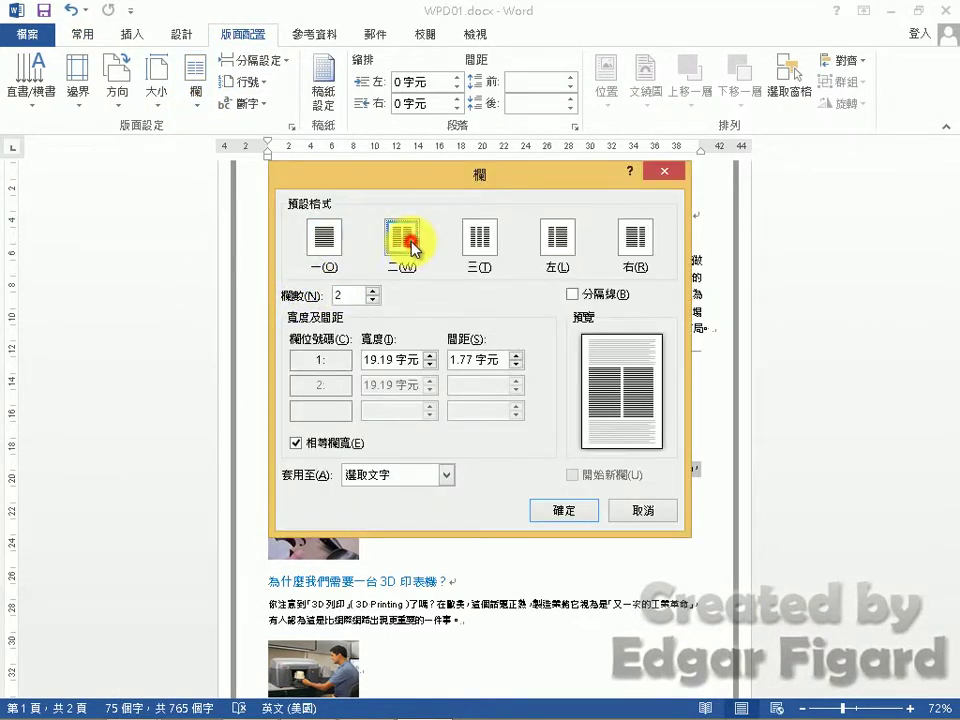
pyautogui.click(347, 451)
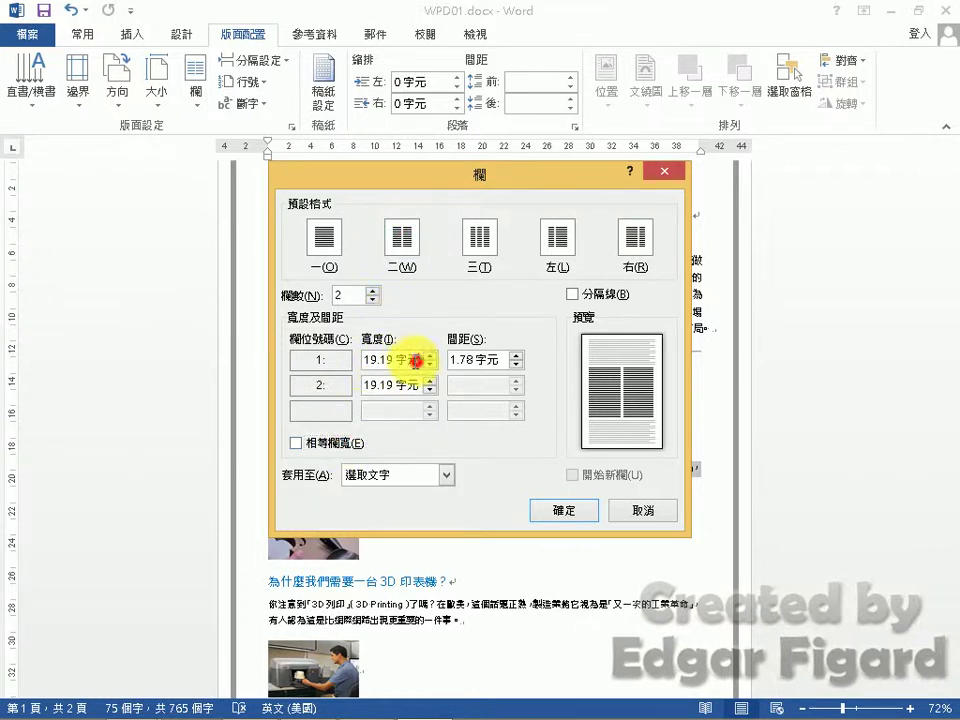
# Set the first column's width to 4 公分 and the spacing to 0, and apply the column layout
pyautogui.moveTo(415, 361); pyautogui.dragTo(349, 364)
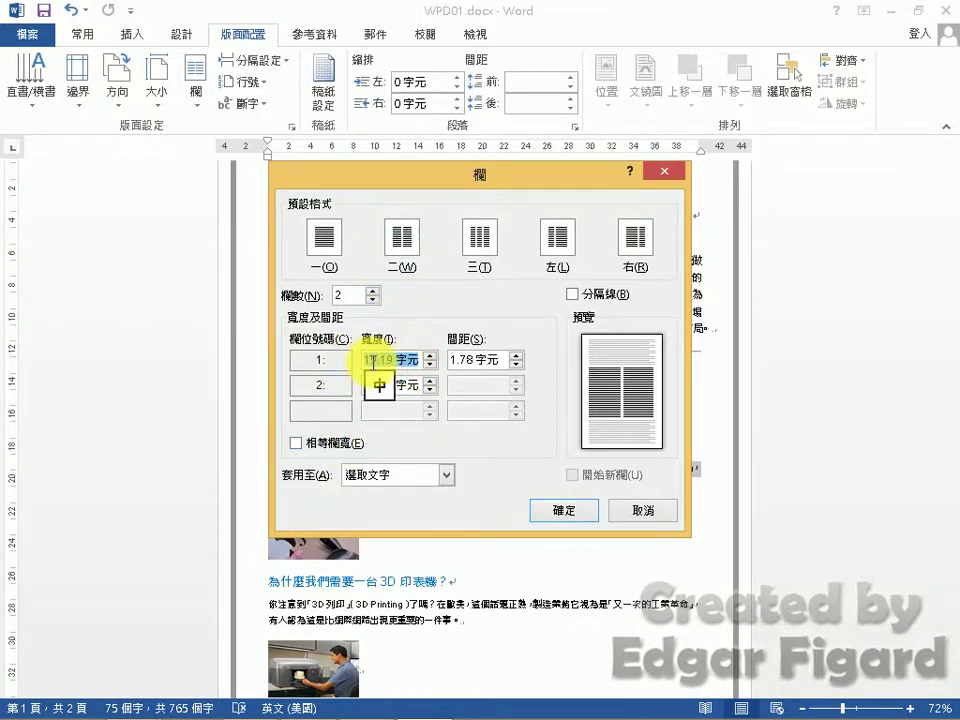
pyautogui.write('4在戈人')
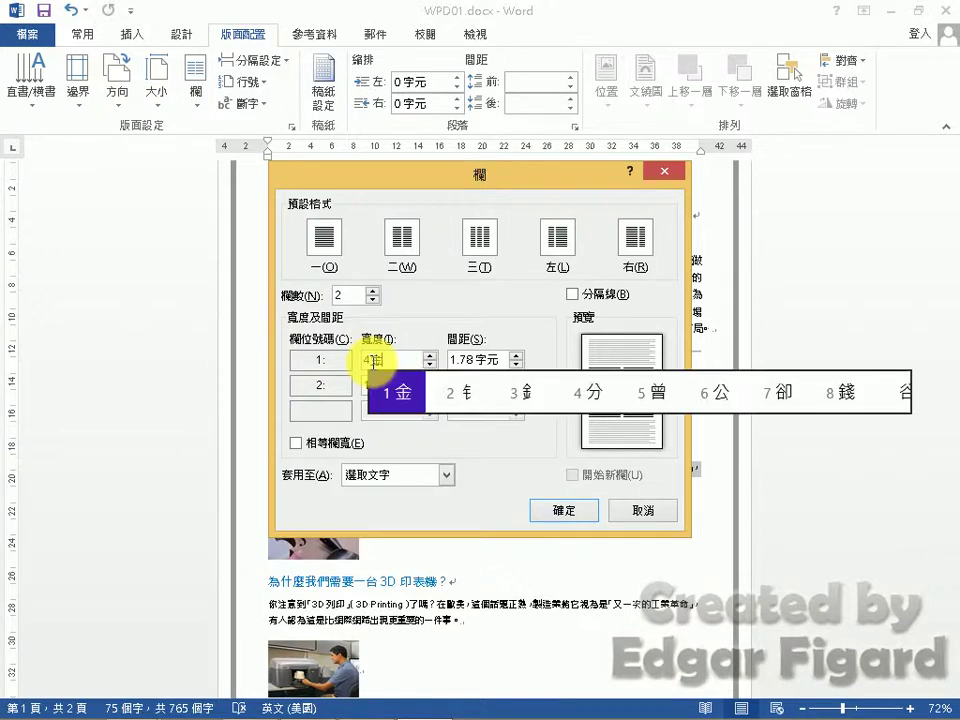
pyautogui.write('公分')
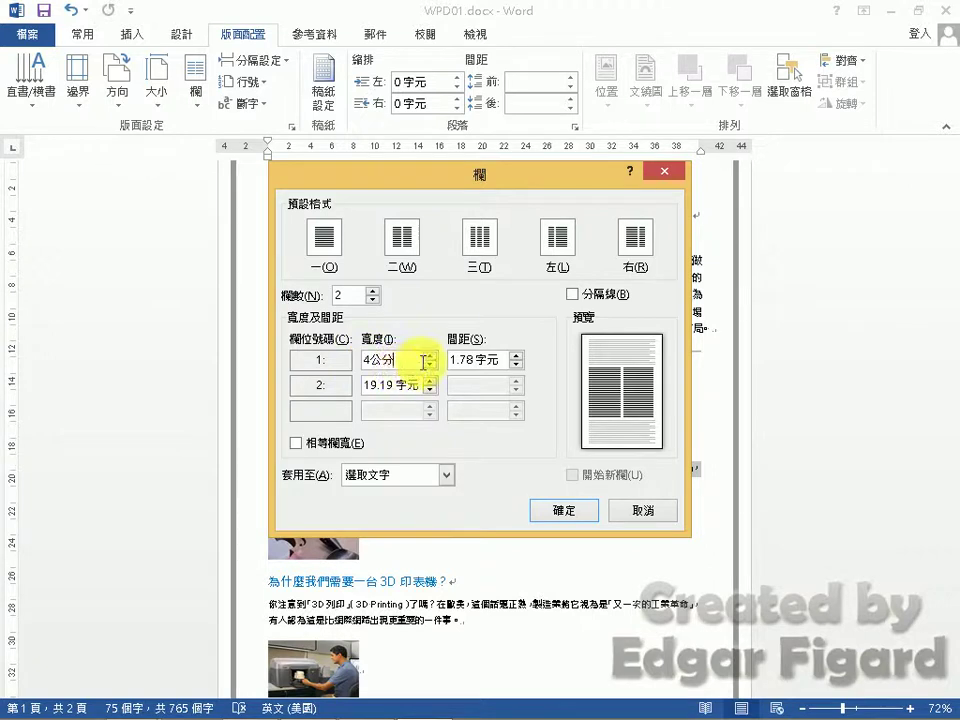
pyautogui.moveTo(497, 358); pyautogui.dragTo(450, 360)
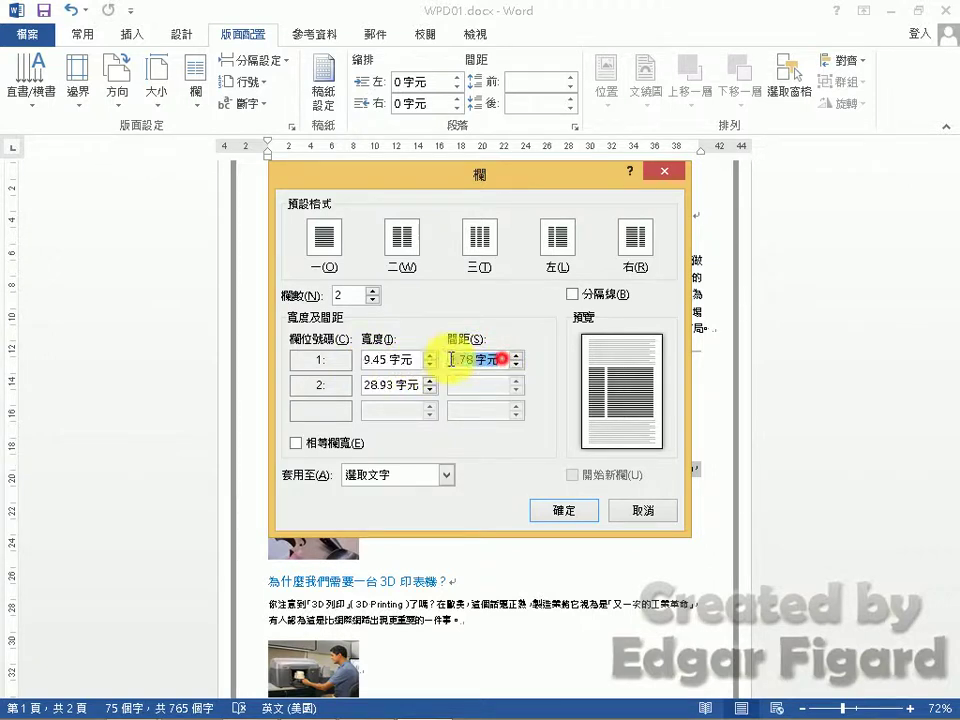
pyautogui.press('BackSpace')
pyautogui.write('0')
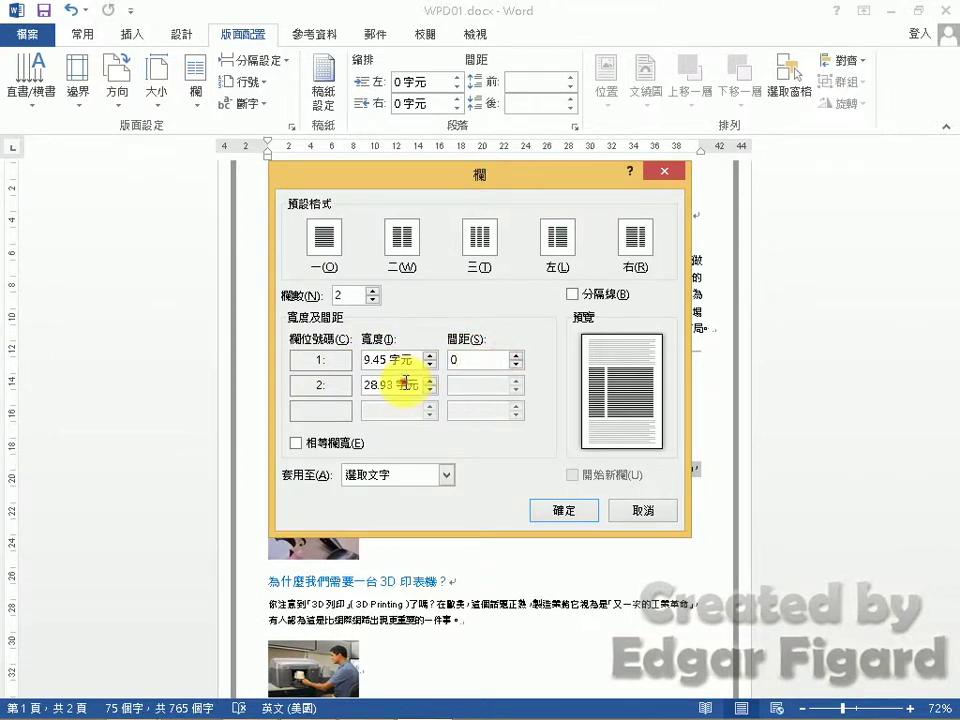
pyautogui.click(405, 384)
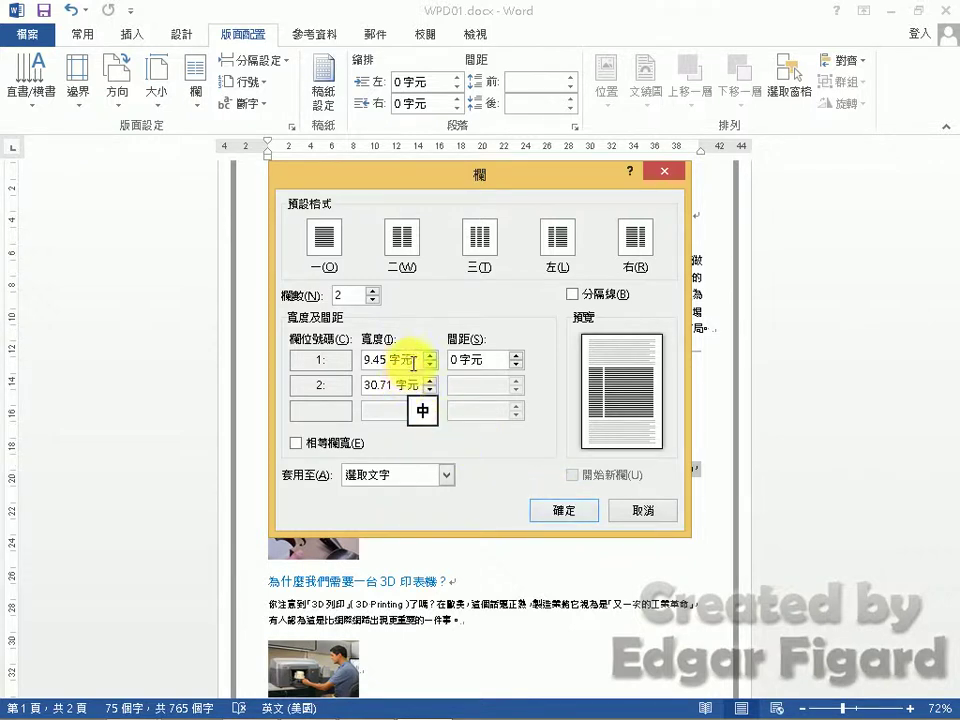
pyautogui.moveTo(413, 362); pyautogui.dragTo(355, 363)
pyautogui.click(490, 360)
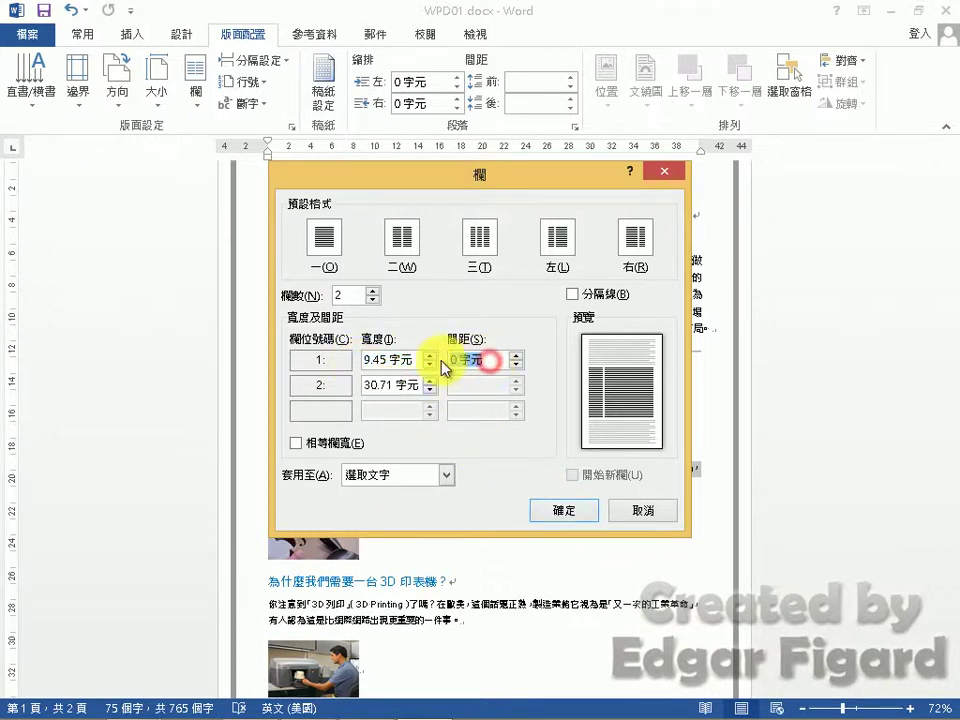
pyautogui.moveTo(415, 387); pyautogui.dragTo(337, 395)
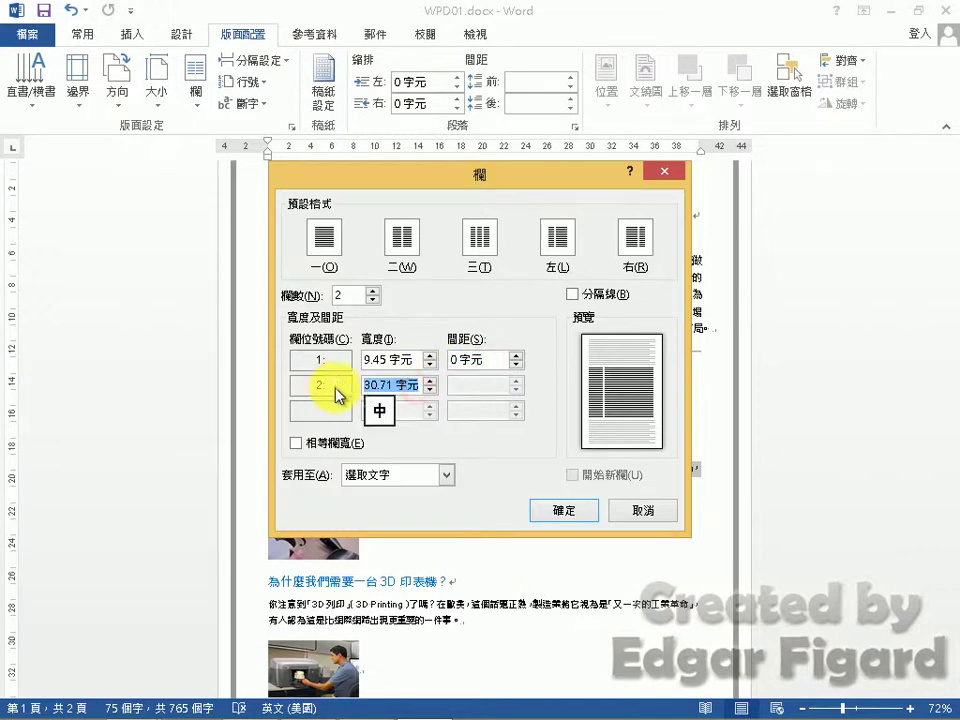
pyautogui.click(562, 513)
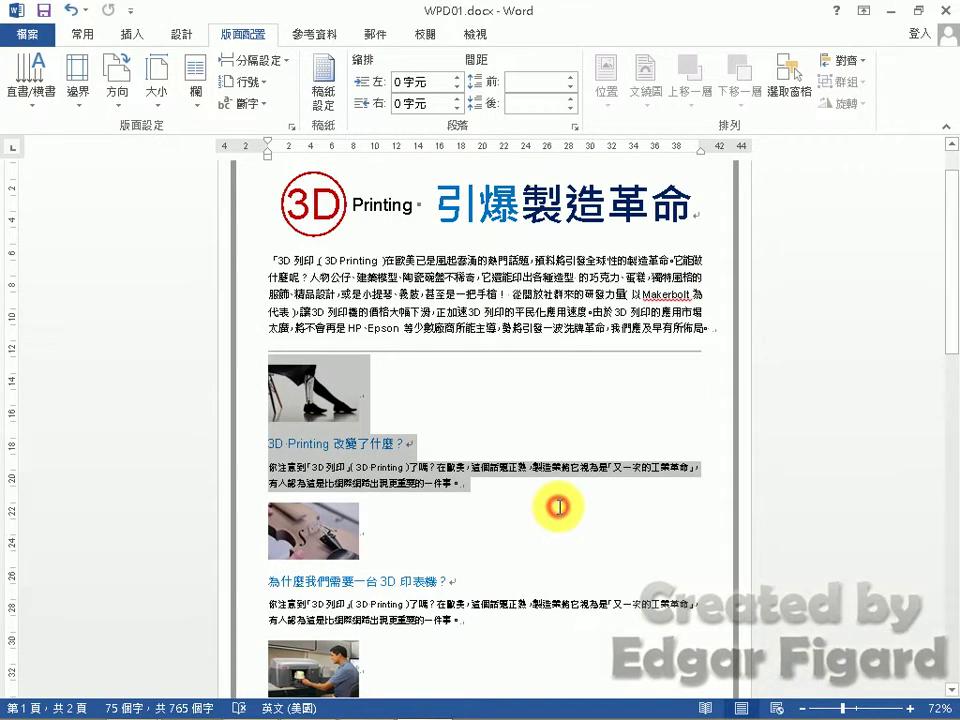
# Lay out the 為什麼我們需要一台3D 印表機？ section, including its violin picture, in two unequal columns, the first 9.45 字元 wide with 0 spacing
pyautogui.moveTo(244, 474); pyautogui.dragTo(251, 540)
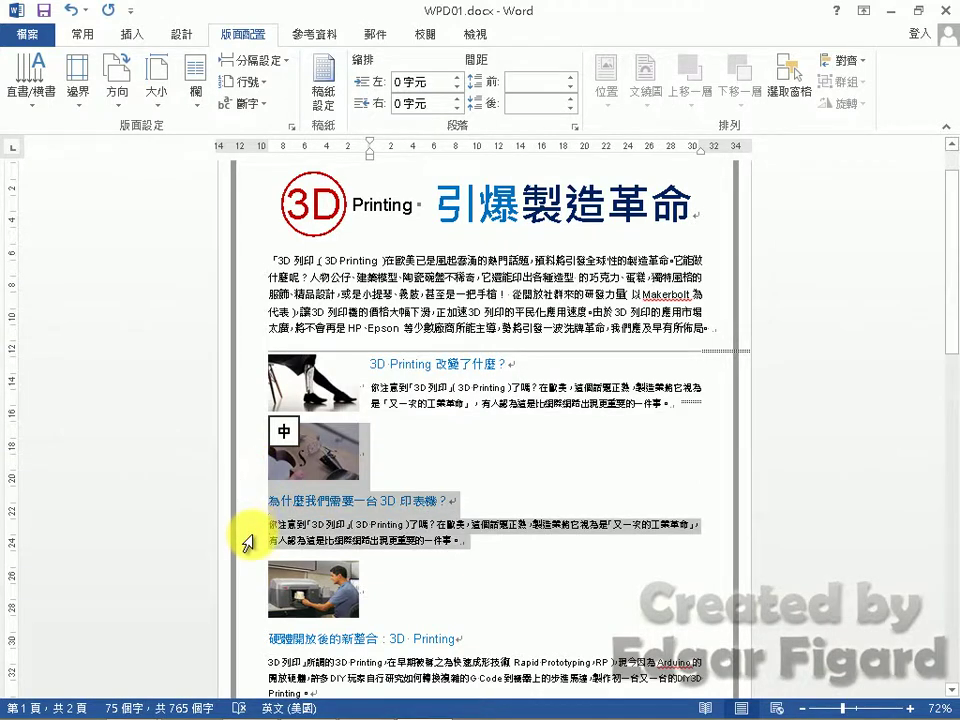
pyautogui.click(198, 100)
pyautogui.click(216, 330)
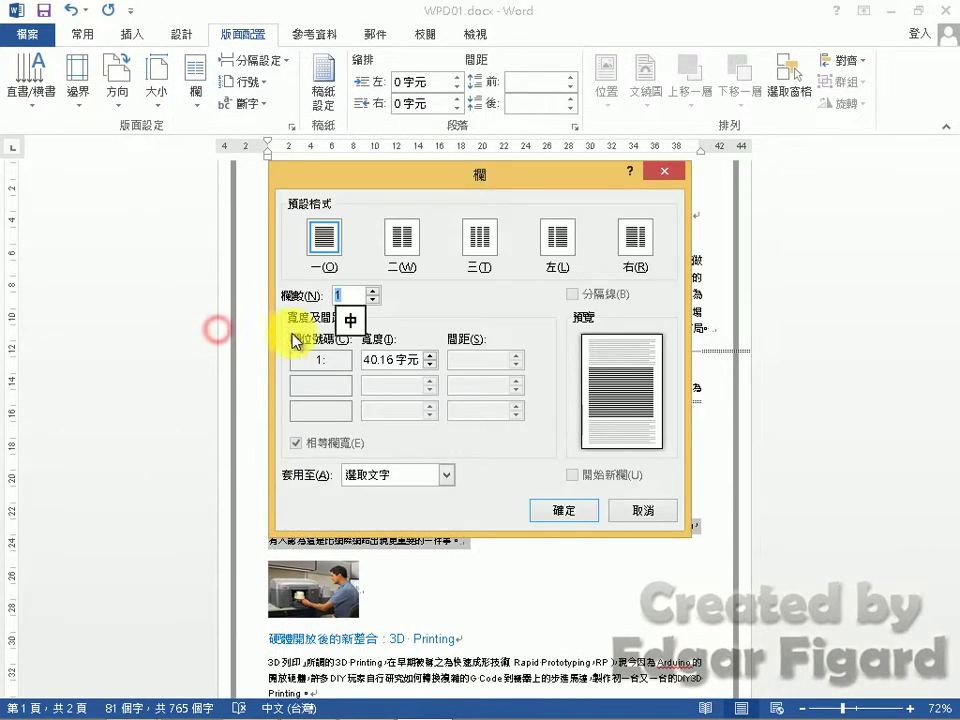
pyautogui.click(403, 240)
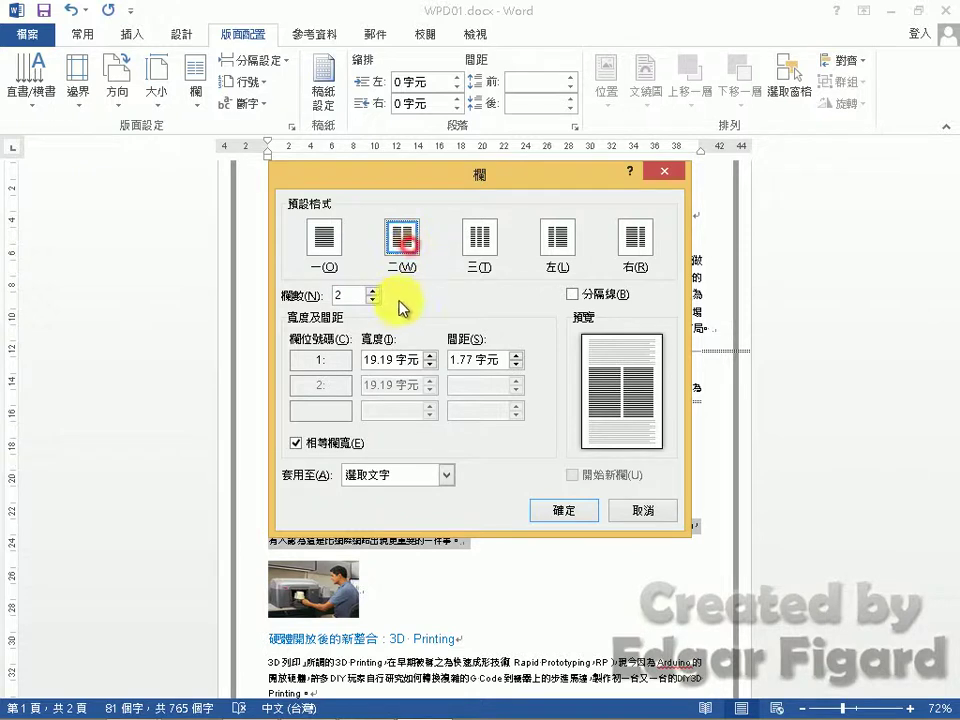
pyautogui.click(321, 441)
pyautogui.moveTo(392, 360); pyautogui.dragTo(348, 362)
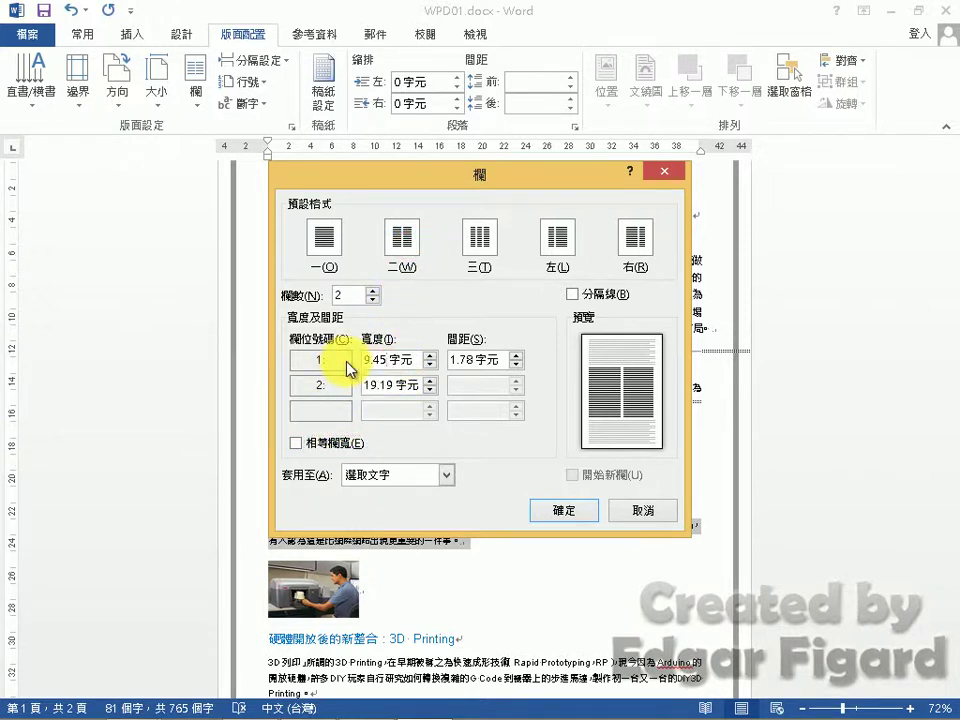
pyautogui.press('Tab')
pyautogui.write('0')
pyautogui.click(388, 380)
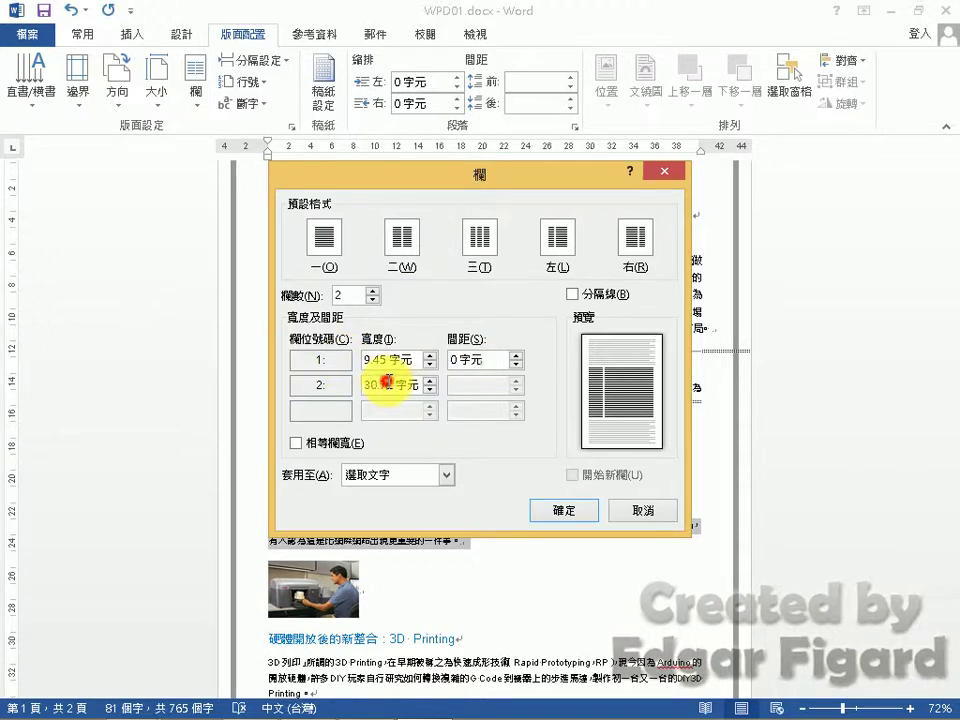
pyautogui.click(561, 512)
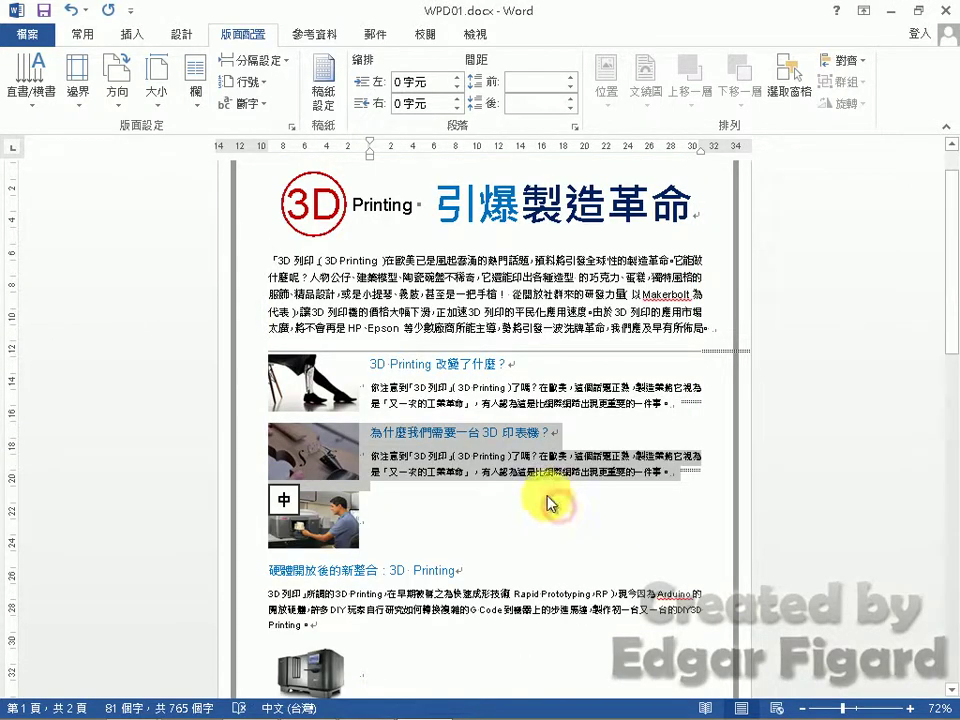
# Lay out the 硬體開放後的新整合 section with its picture and paragraph in two unequal columns, the first 9.45 字元 wide with 0 spacing
pyautogui.moveTo(955, 290); pyautogui.dragTo(949, 364)
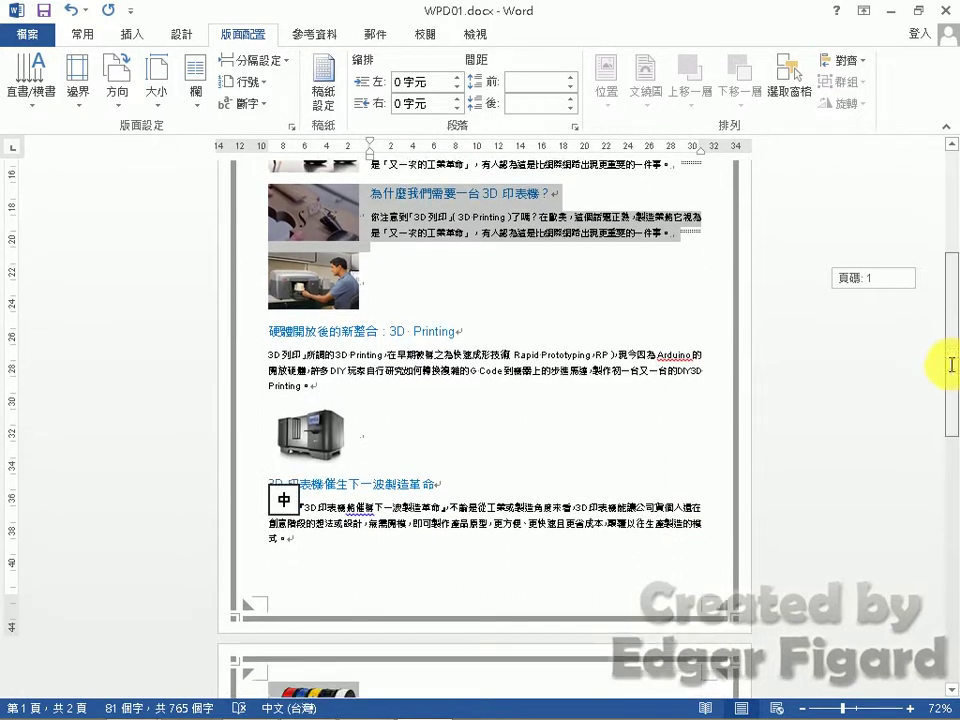
pyautogui.moveTo(244, 300); pyautogui.dragTo(253, 392)
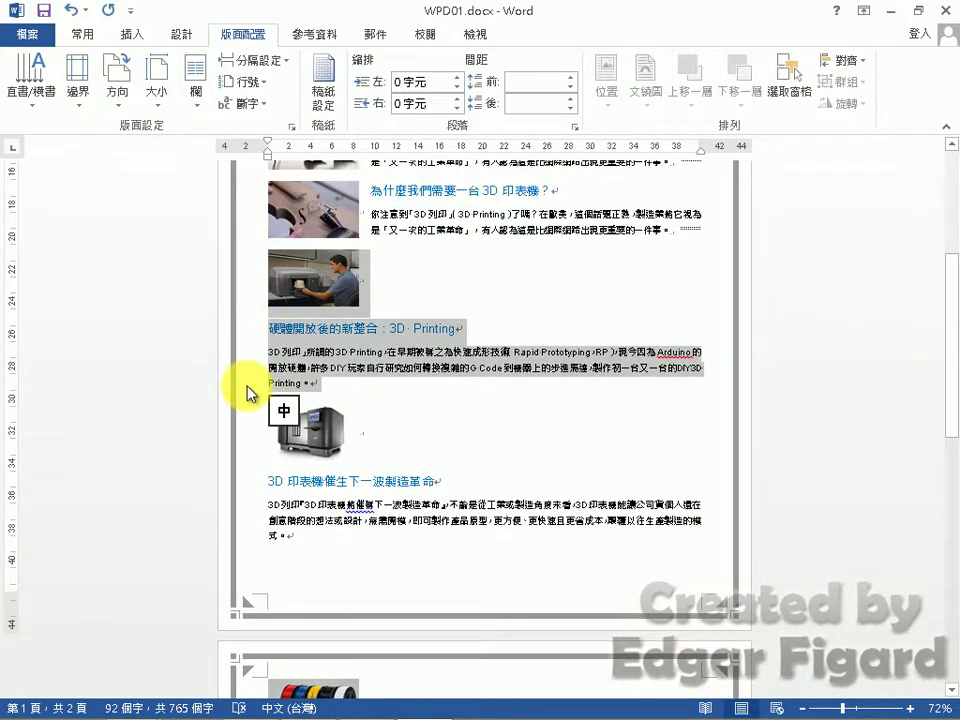
pyautogui.click(196, 112)
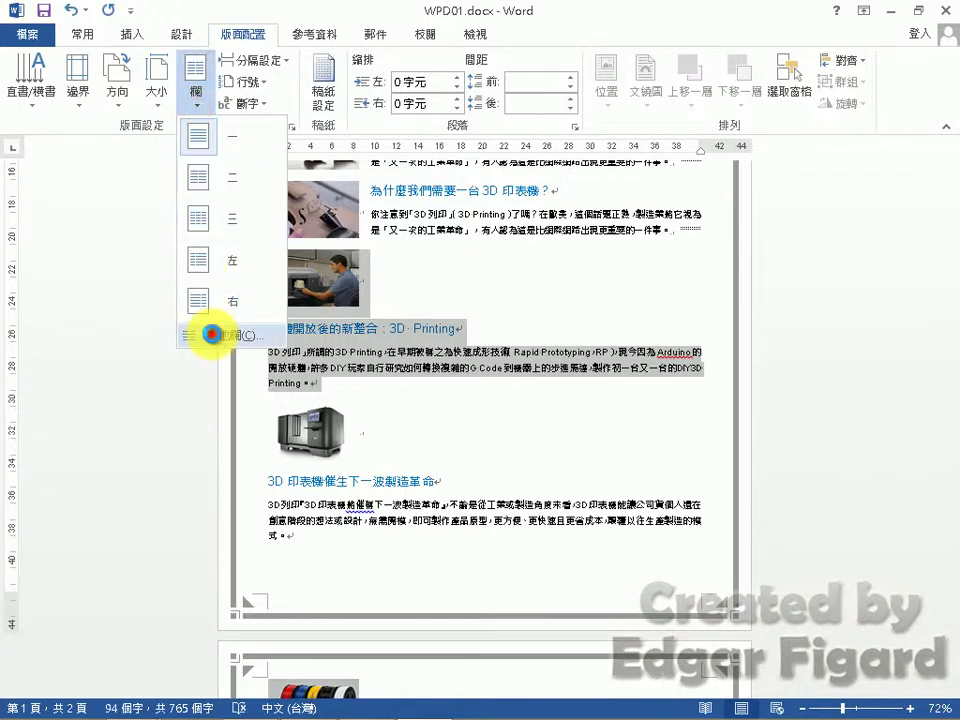
pyautogui.click(210, 330)
pyautogui.click(400, 258)
pyautogui.click(345, 440)
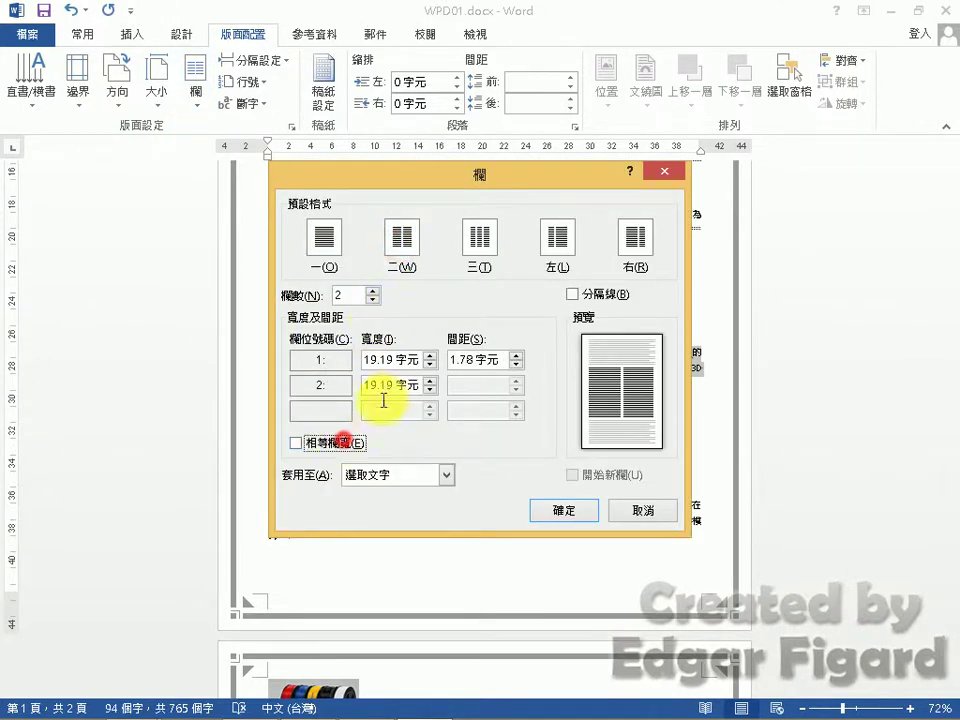
pyautogui.moveTo(398, 360); pyautogui.dragTo(328, 366)
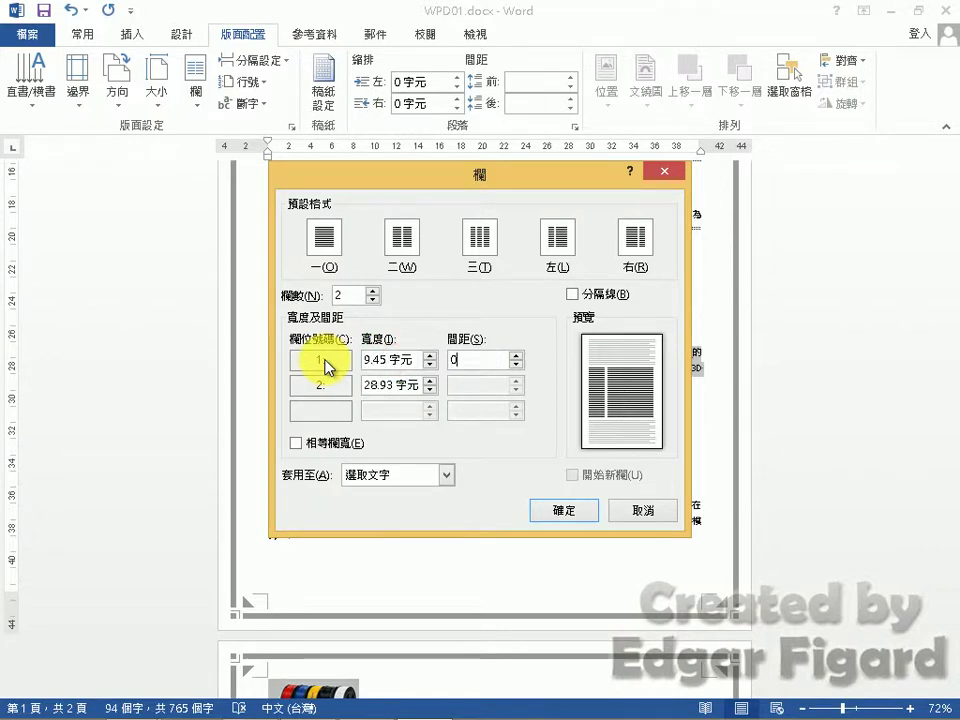
pyautogui.press('Tab')
pyautogui.click(565, 510)
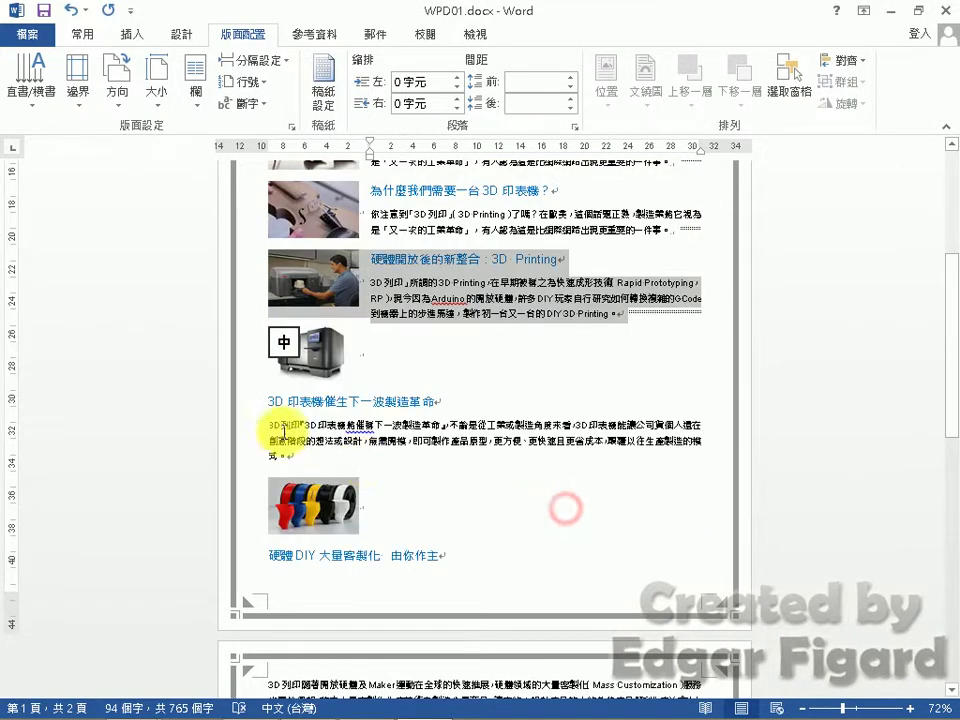
# Lay out the 3D 印表機催生下一波製造革命 section with its printer picture in two unequal columns, the first 9.45 字元 wide with 0 spacing
pyautogui.moveTo(242, 373); pyautogui.dragTo(242, 458)
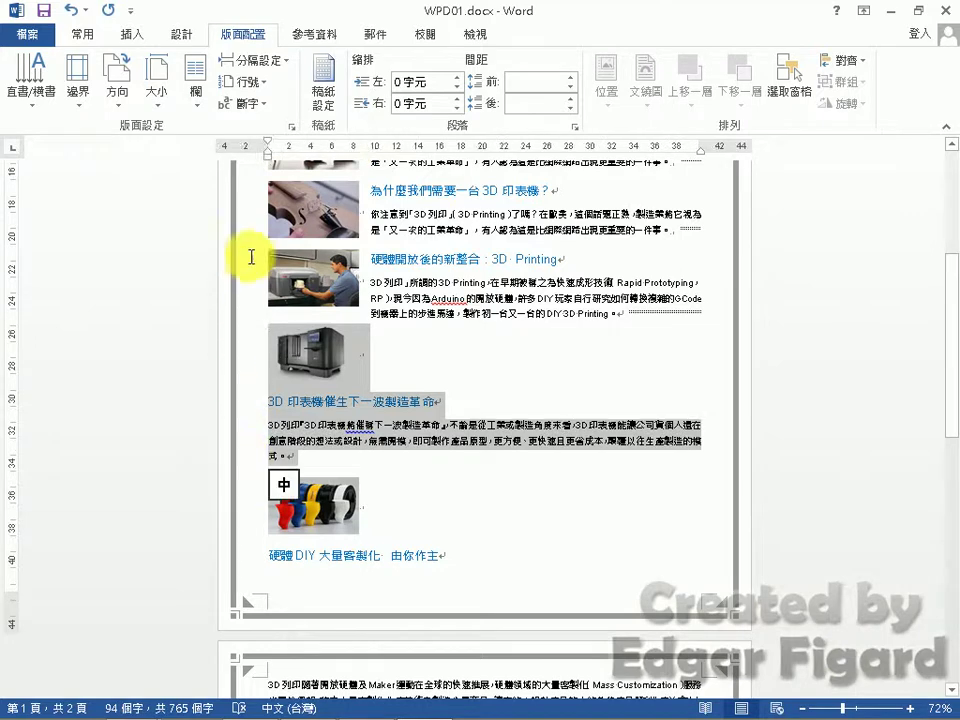
pyautogui.click(196, 98)
pyautogui.click(226, 331)
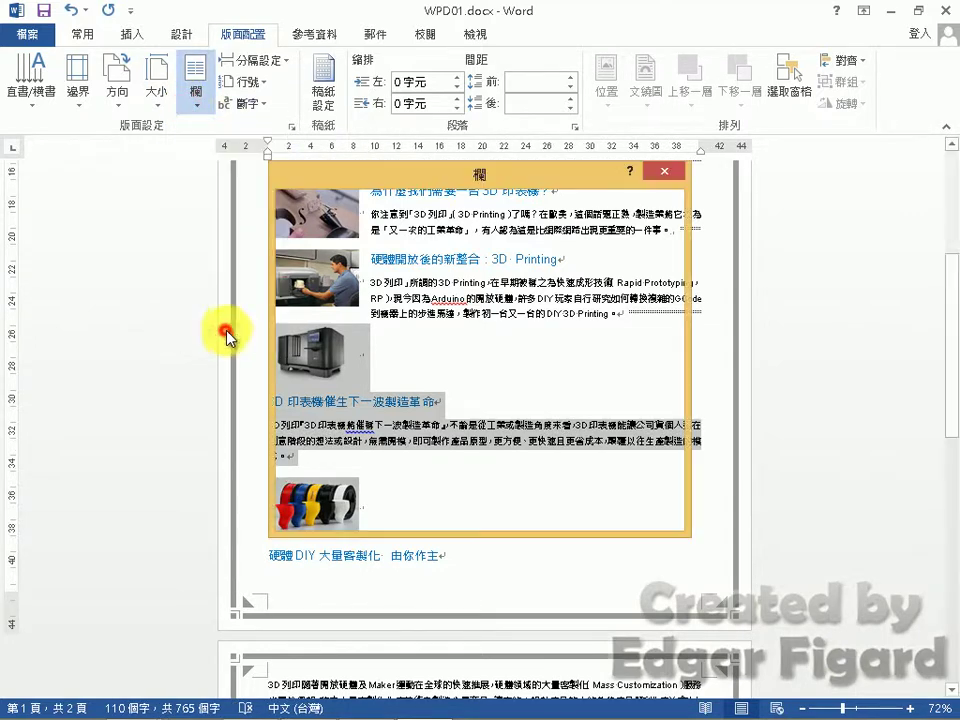
pyautogui.click(402, 245)
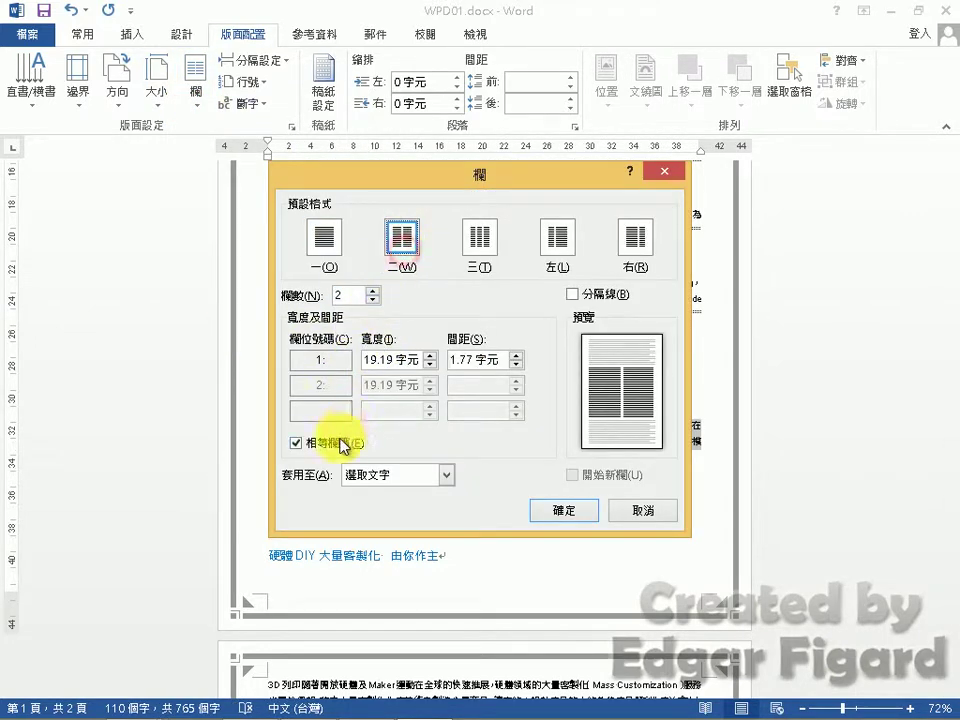
pyautogui.click(296, 443)
pyautogui.moveTo(394, 361); pyautogui.dragTo(345, 365)
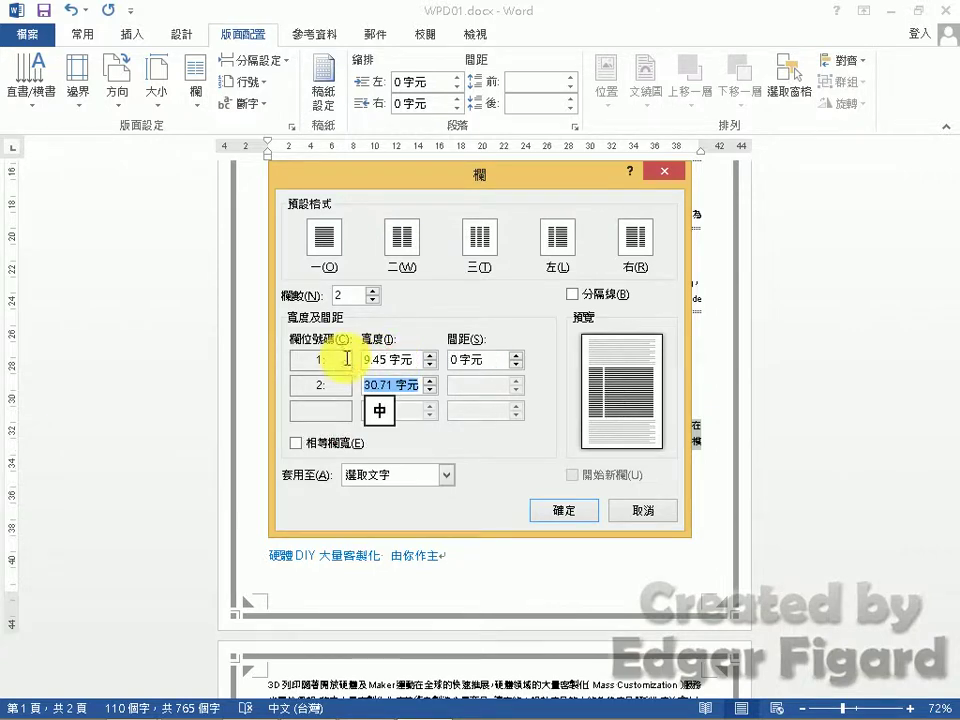
pyautogui.click(557, 512)
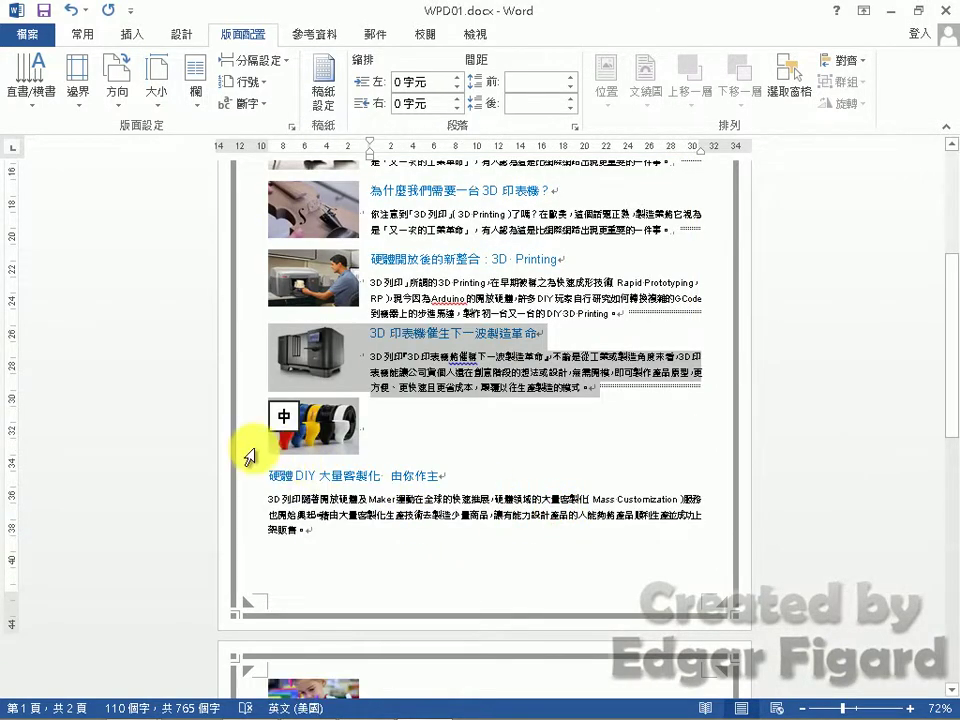
# Lay out the 硬體DIY 大量客製化 由你作主 section with its picture in two unequal columns, the first 9.45 字元 wide with 0 spacing
pyautogui.moveTo(248, 500); pyautogui.dragTo(246, 540)
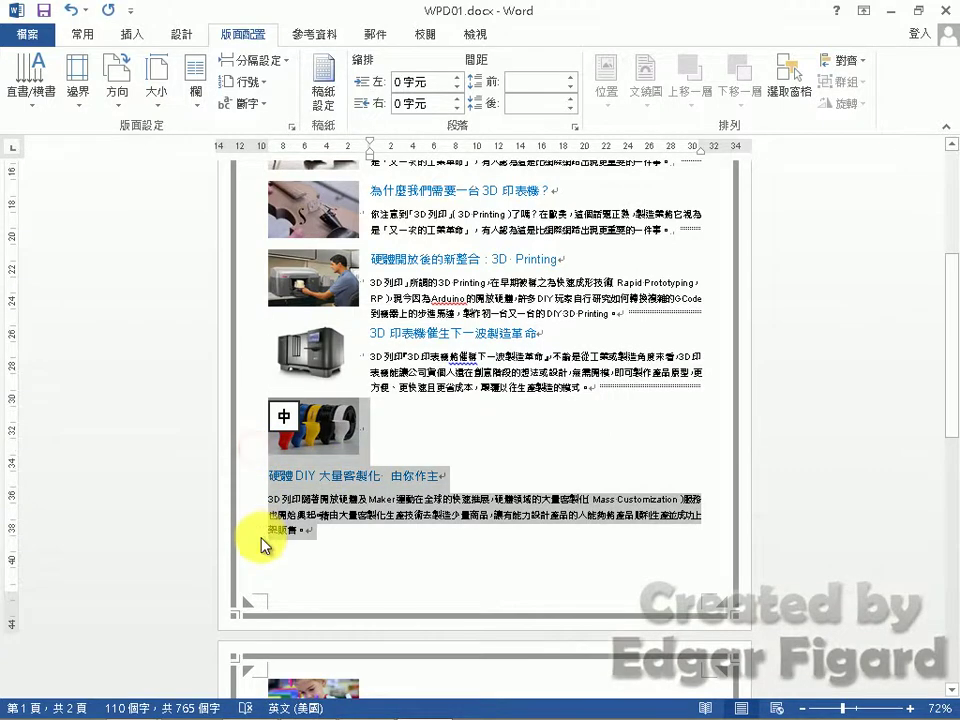
pyautogui.click(204, 103)
pyautogui.click(222, 334)
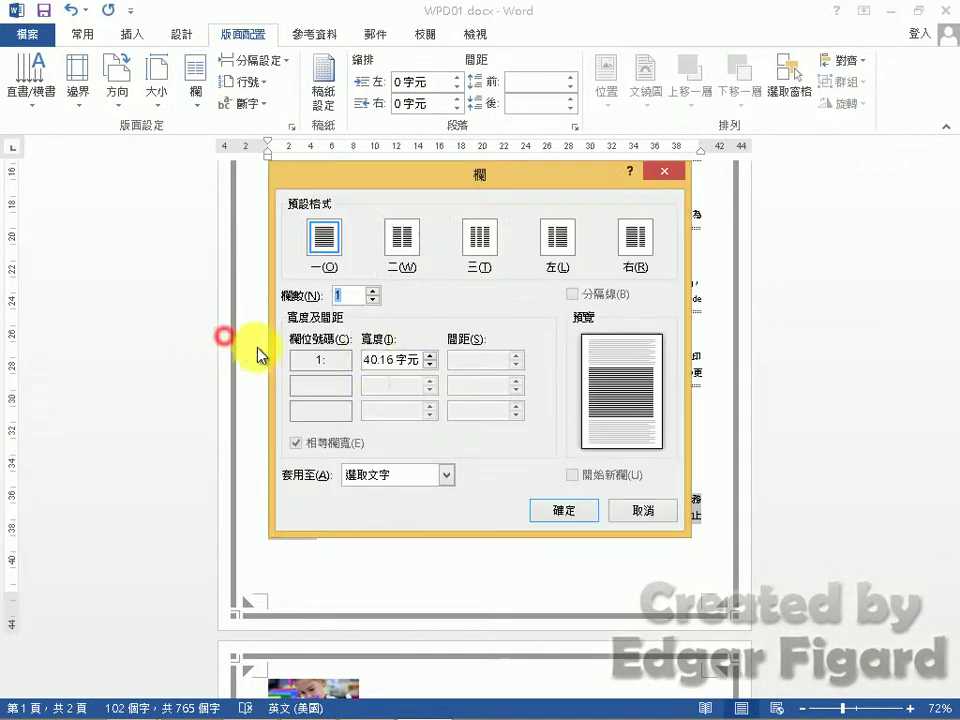
pyautogui.click(401, 237)
pyautogui.click(331, 443)
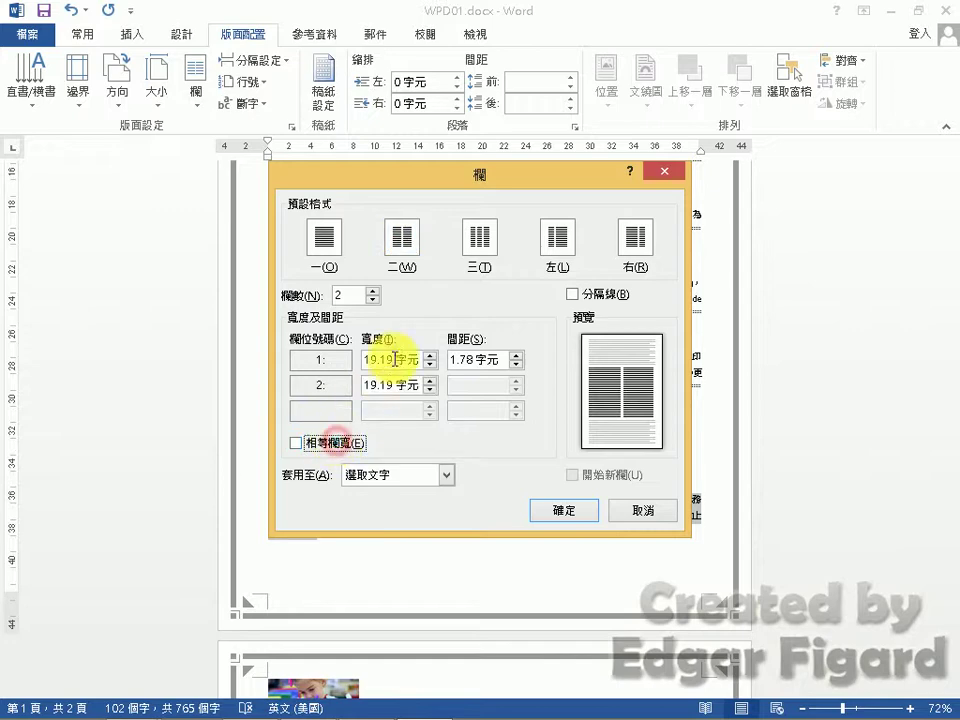
pyautogui.moveTo(390, 357); pyautogui.dragTo(333, 358)
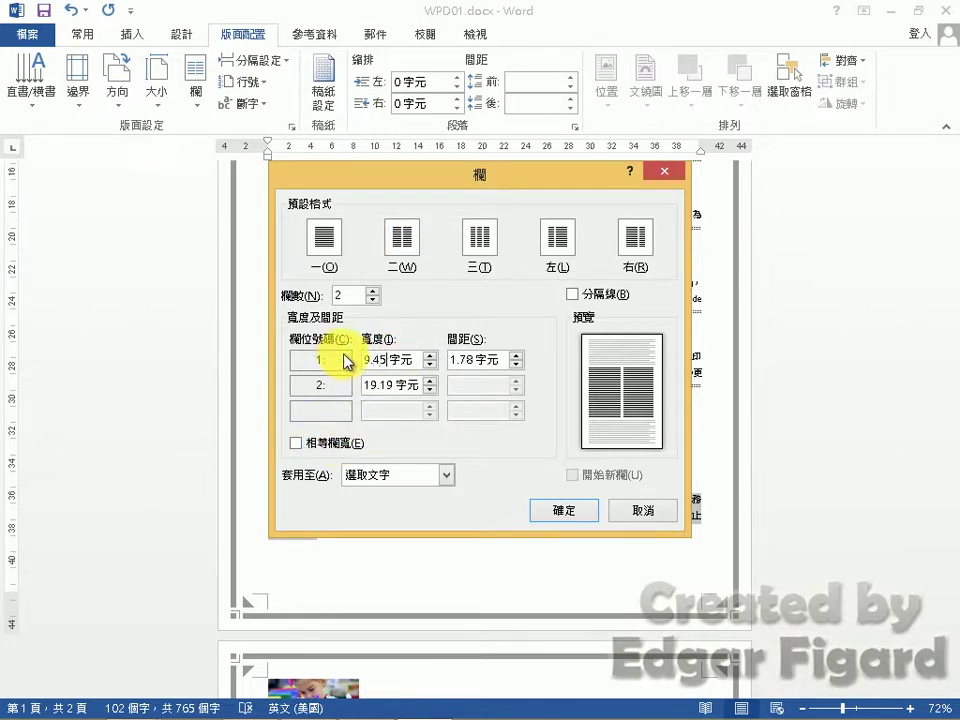
pyautogui.click(561, 514)
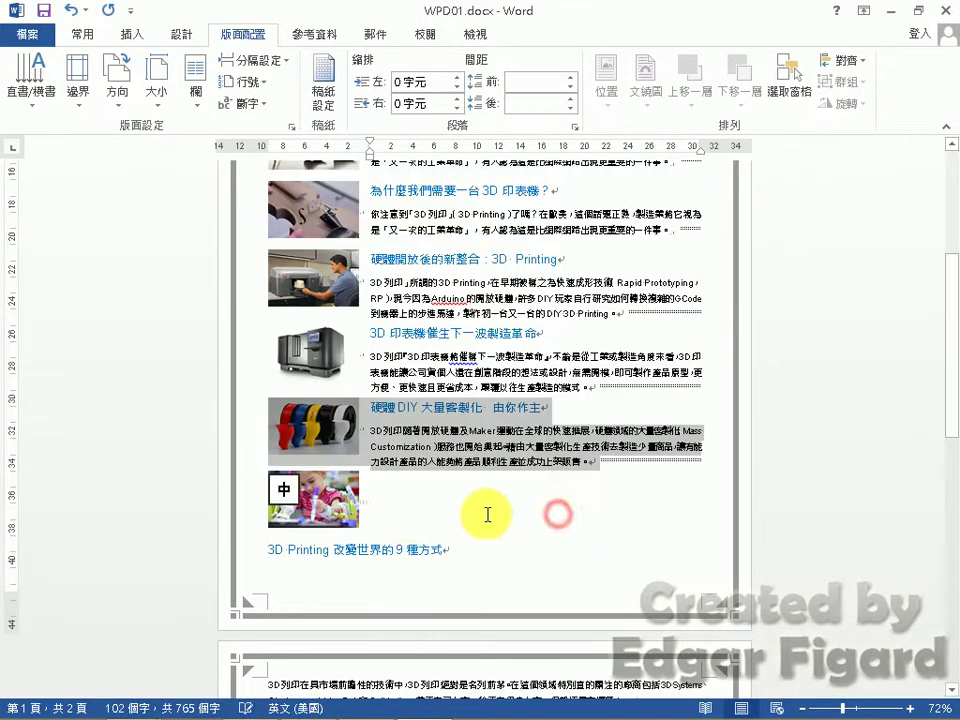
# Lay out the 3D Printing 改變世界的9 種方式 section with its picture in two unequal columns, the first 9.45 字元 wide with 0 spacing
pyautogui.moveTo(952, 342); pyautogui.dragTo(955, 417)
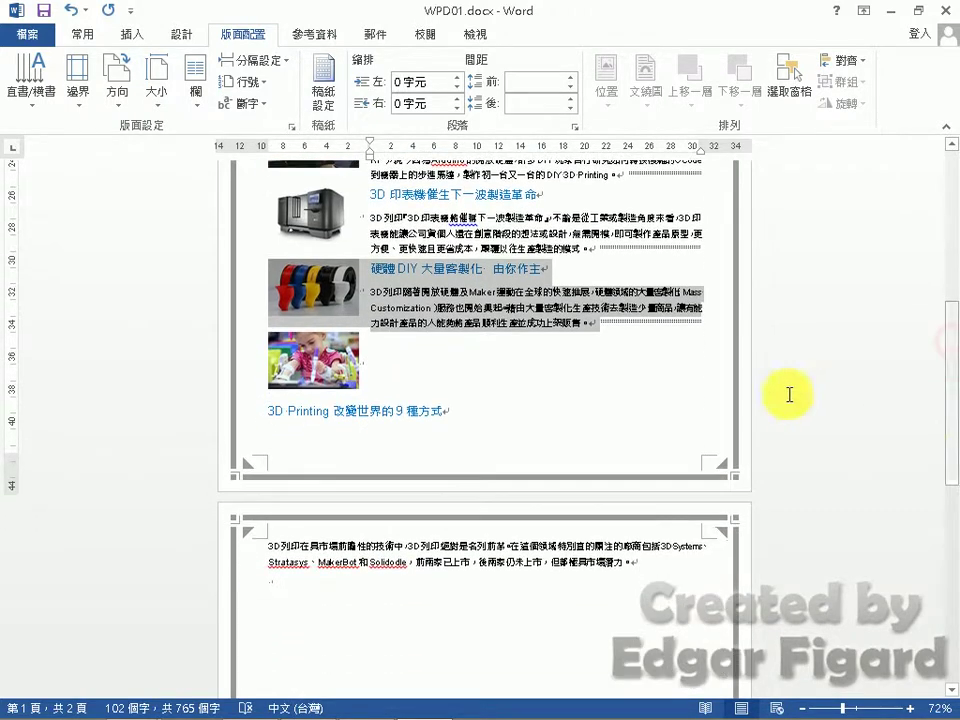
pyautogui.moveTo(246, 370); pyautogui.dragTo(241, 570)
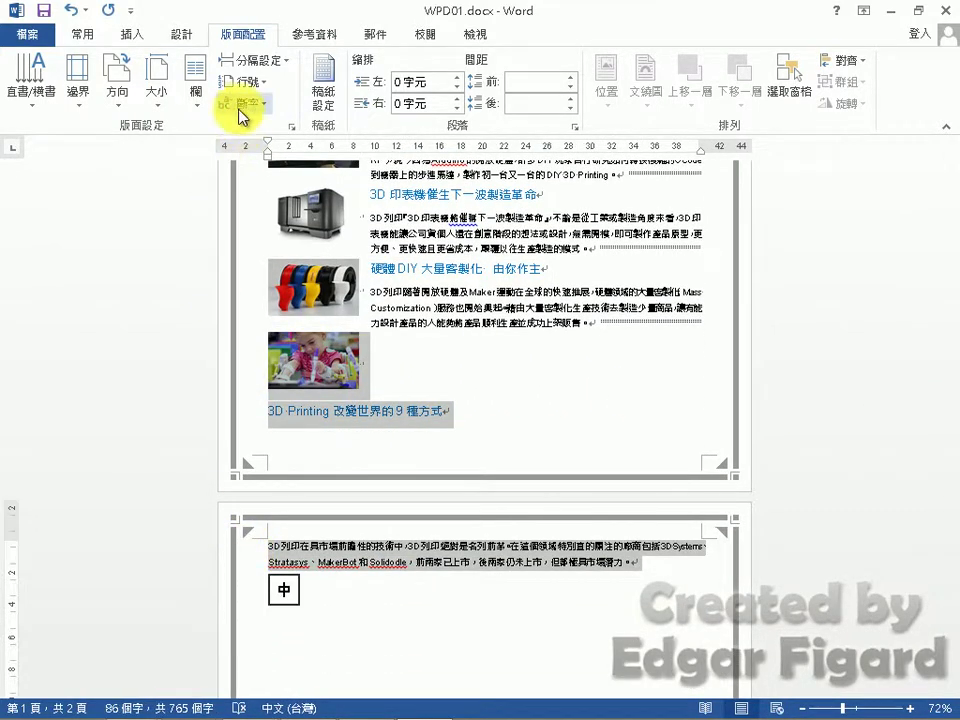
pyautogui.click(196, 100)
pyautogui.click(245, 335)
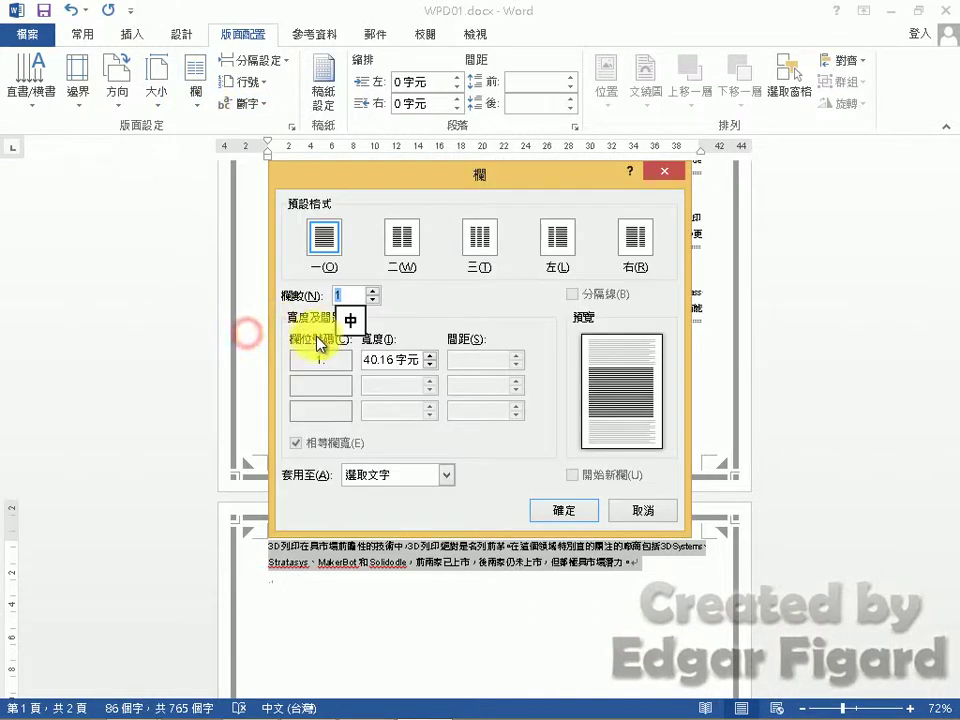
pyautogui.click(402, 237)
pyautogui.click(338, 442)
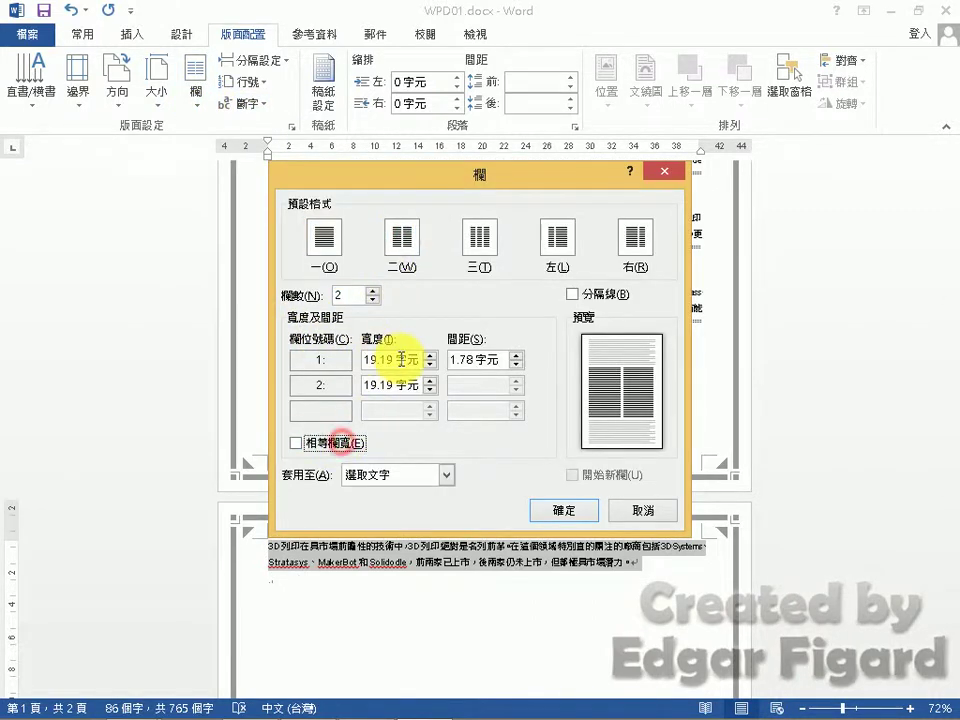
pyautogui.doubleClick(392, 358)
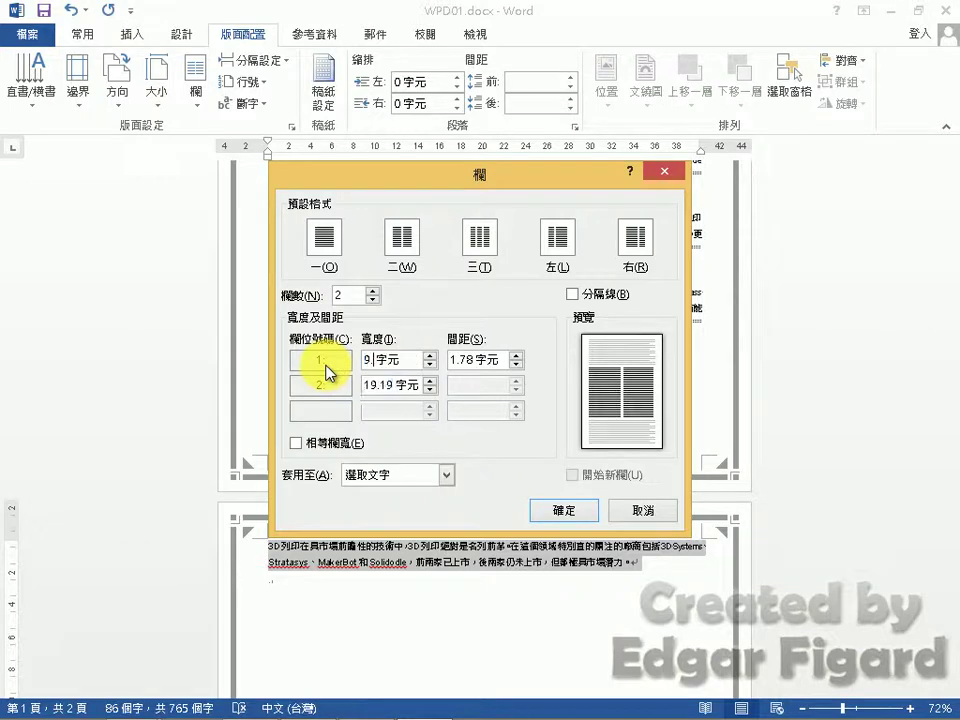
pyautogui.doubleClick(380, 386)
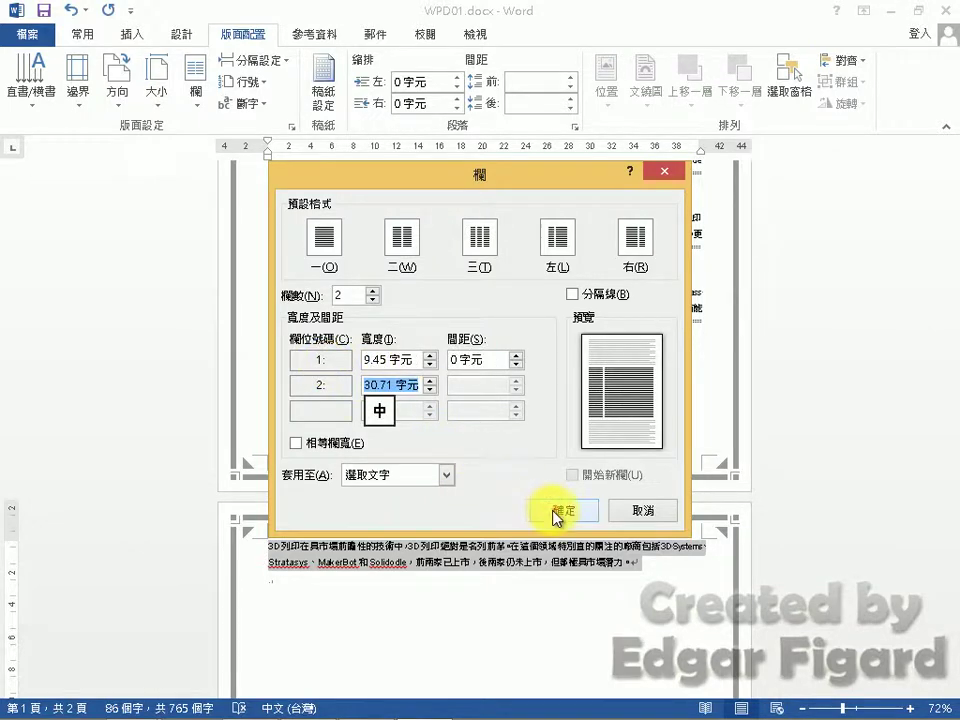
pyautogui.click(548, 510)
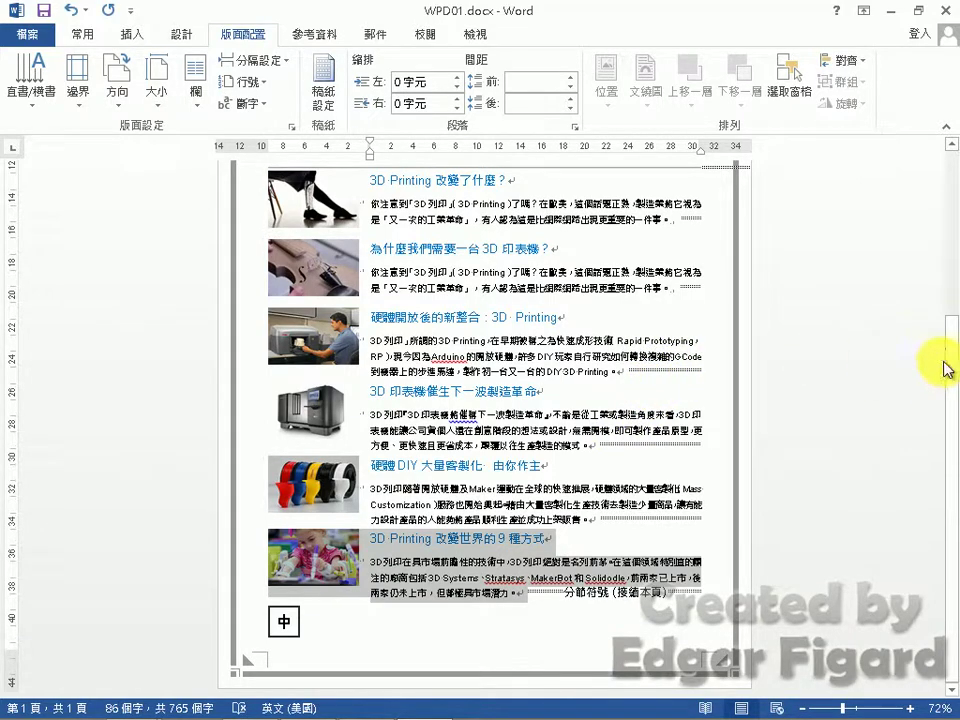
# Apply the preset text effect from the third row, fourth column of the gallery to the circled 3D in the title
pyautogui.moveTo(952, 352); pyautogui.dragTo(943, 146)
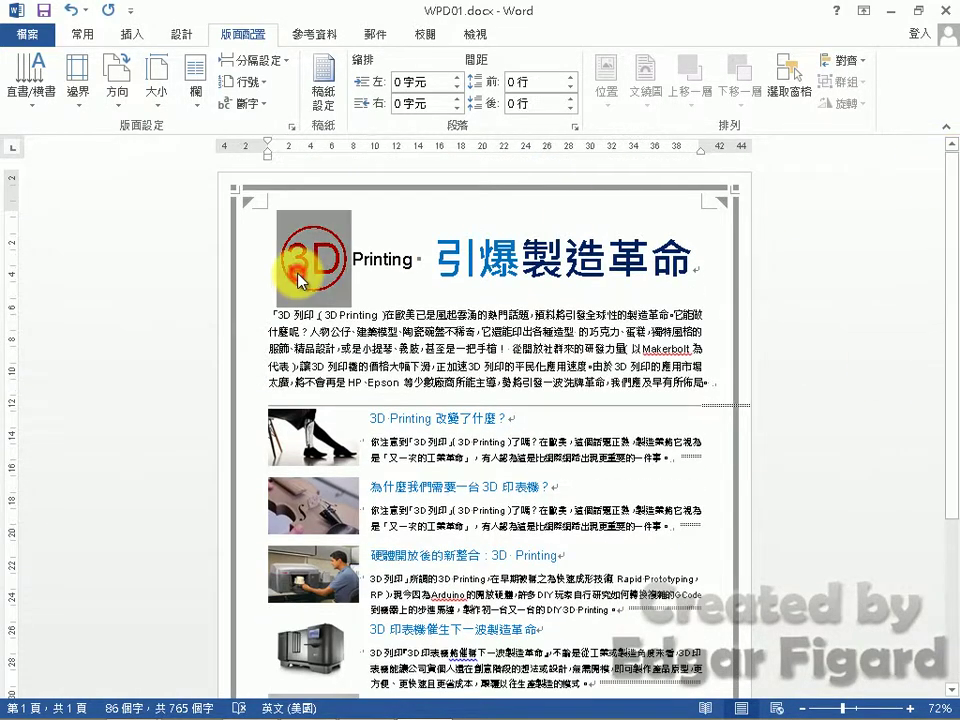
pyautogui.click(89, 35)
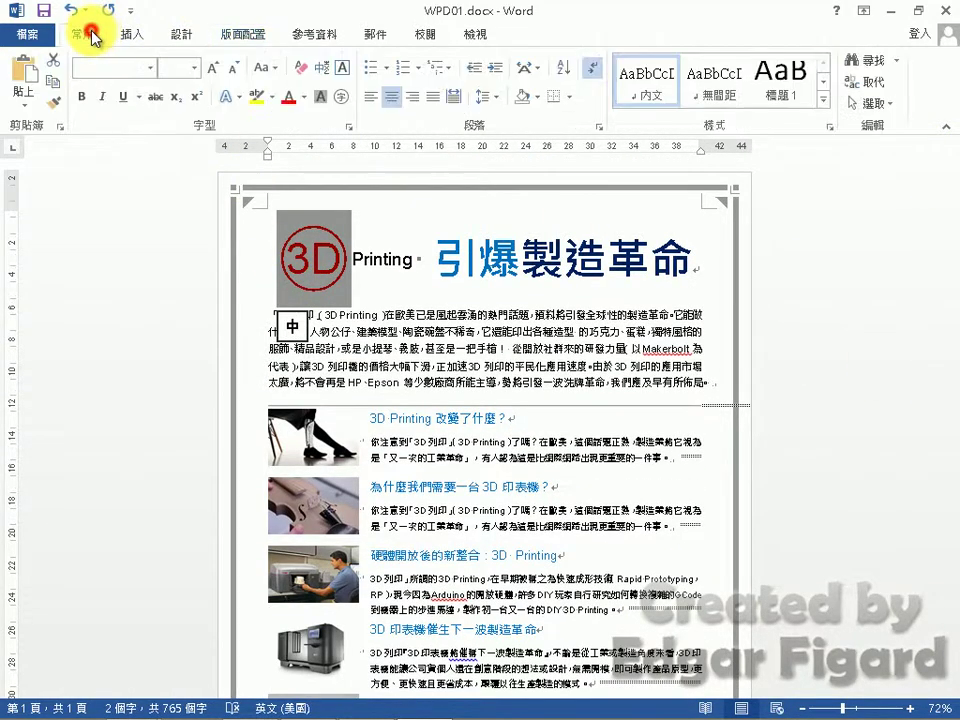
pyautogui.click(243, 94)
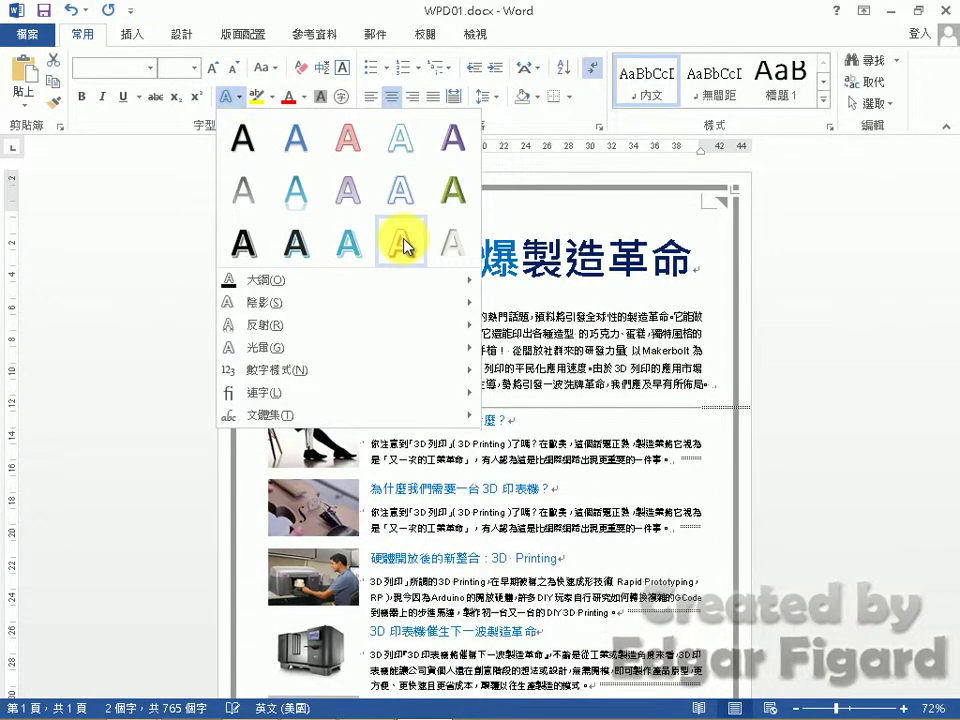
pyautogui.click(403, 243)
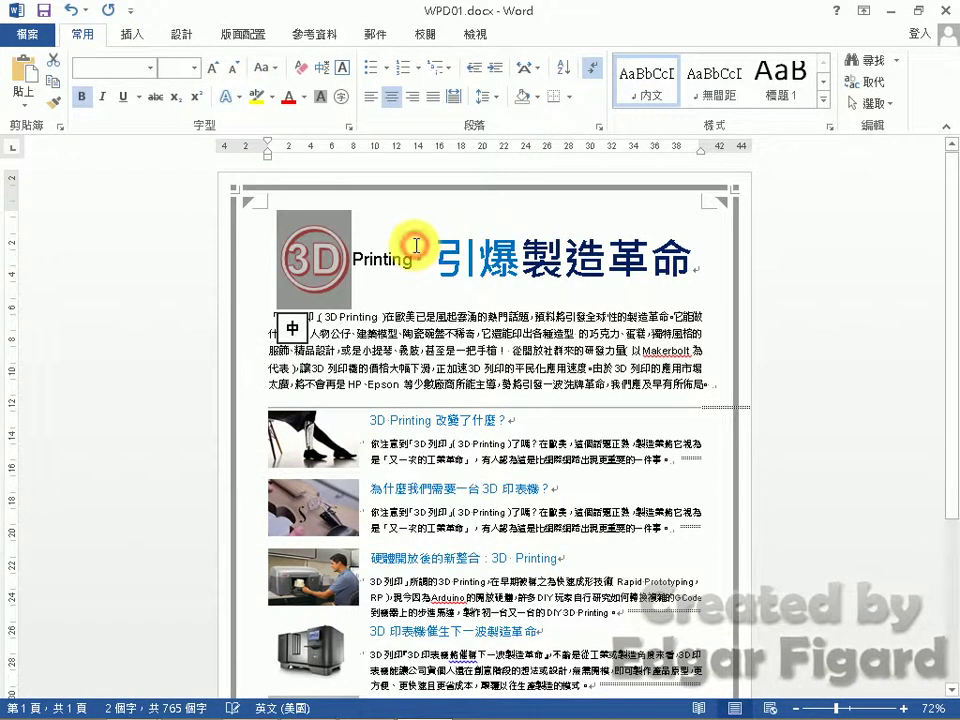
# Apply 橫向文字 to the word Printing in the title, keeping 調整於一行 enabled
pyautogui.moveTo(356, 261); pyautogui.dragTo(410, 255)
pyautogui.click(533, 68)
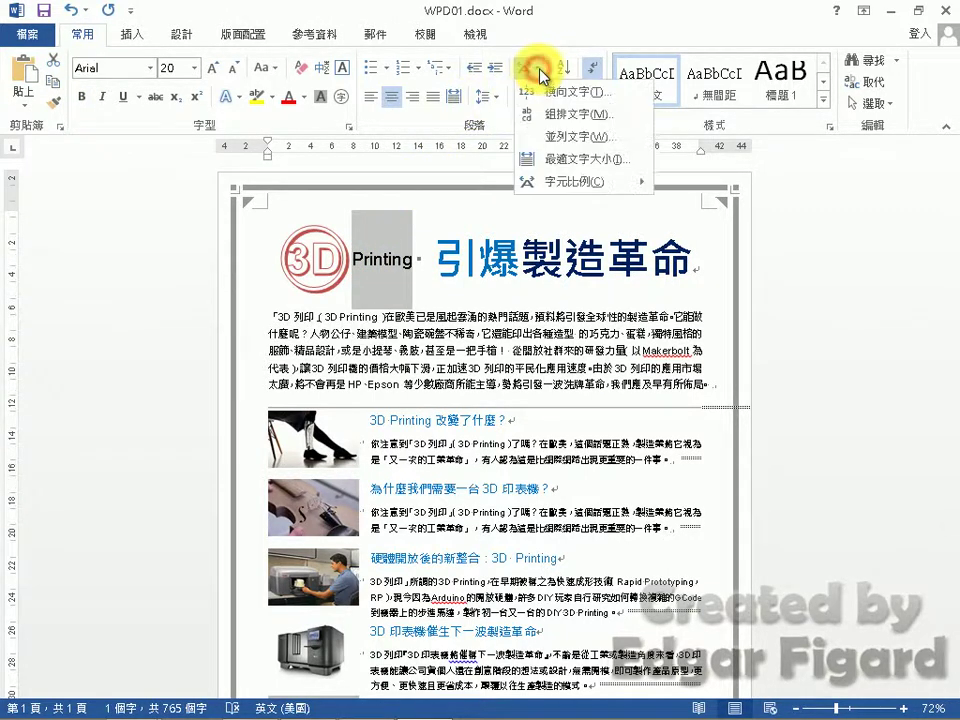
pyautogui.click(553, 92)
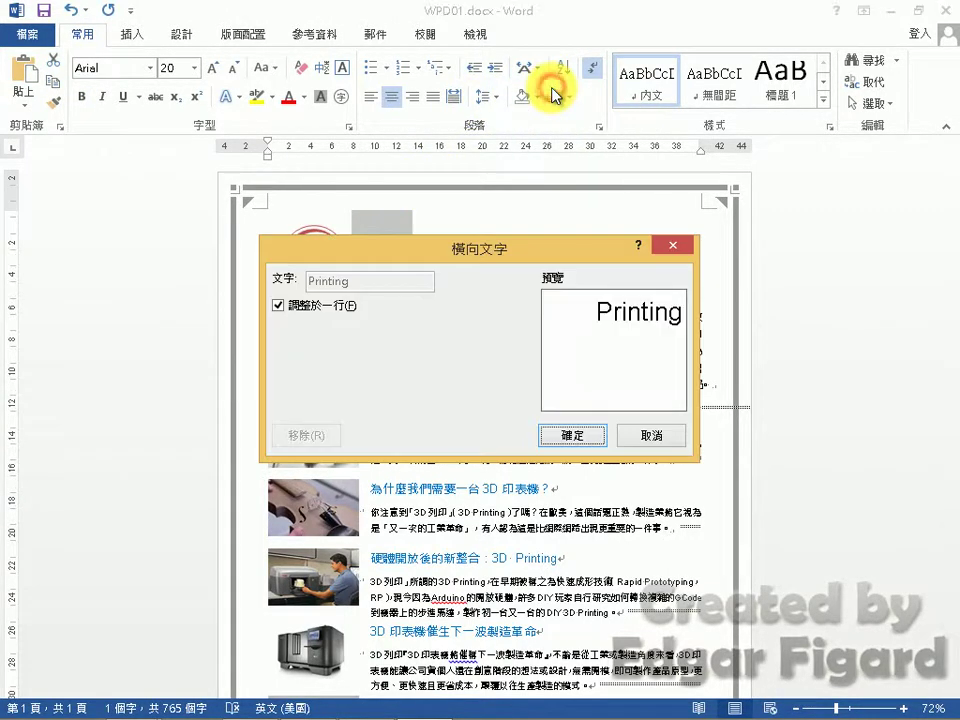
pyautogui.click(568, 436)
# Colour 製造革命 in the title white and give it the outer shadow from the third row, third column
pyautogui.moveTo(502, 258); pyautogui.dragTo(665, 243)
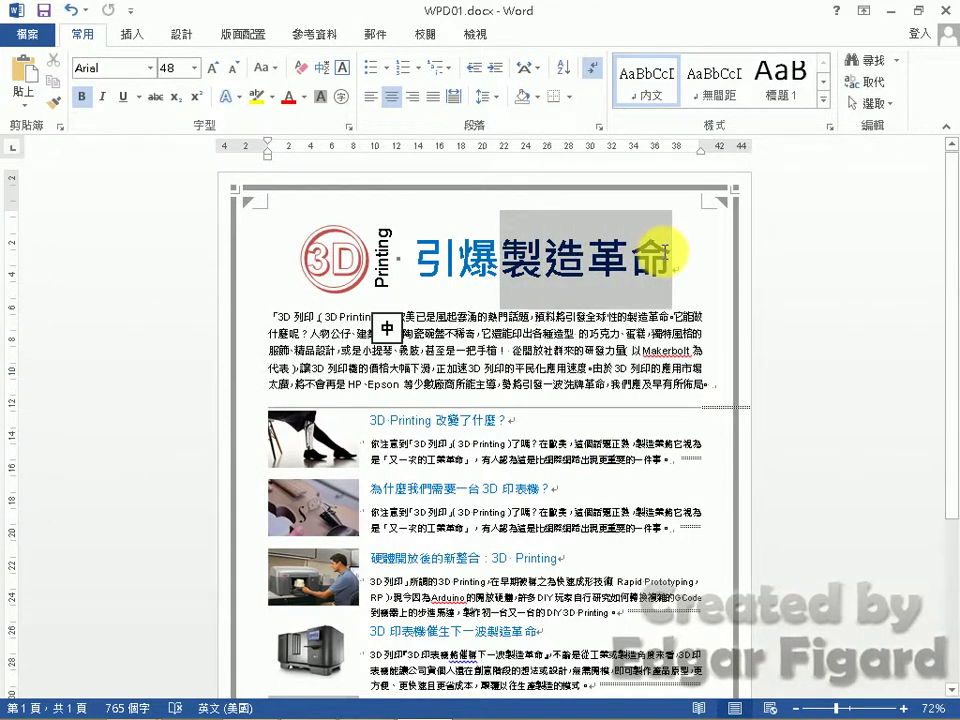
pyautogui.click(305, 100)
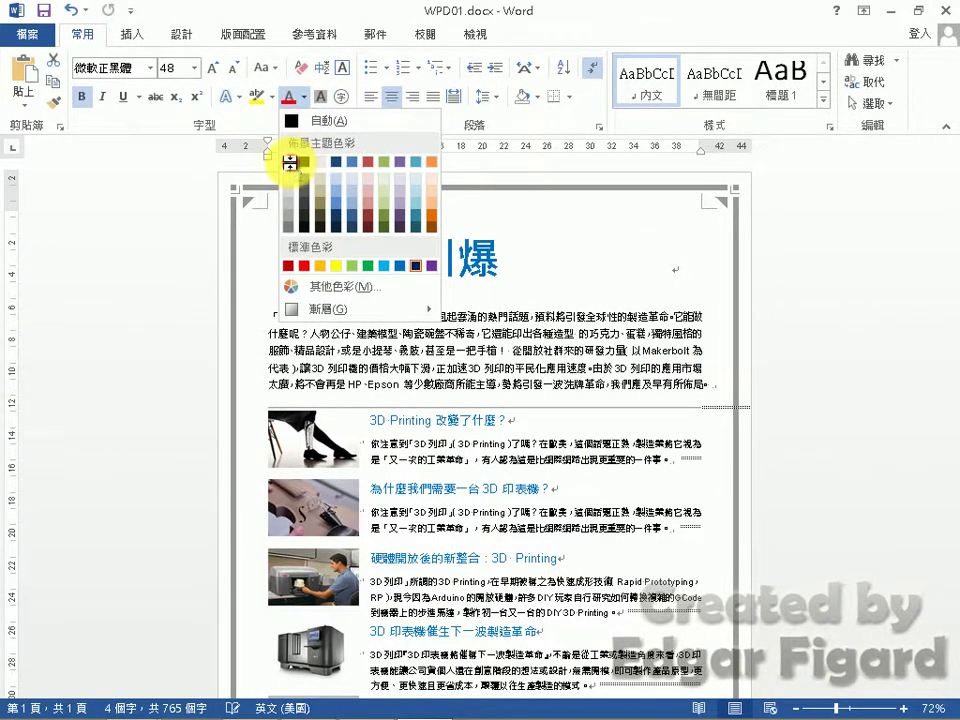
pyautogui.click(282, 167)
pyautogui.click(240, 97)
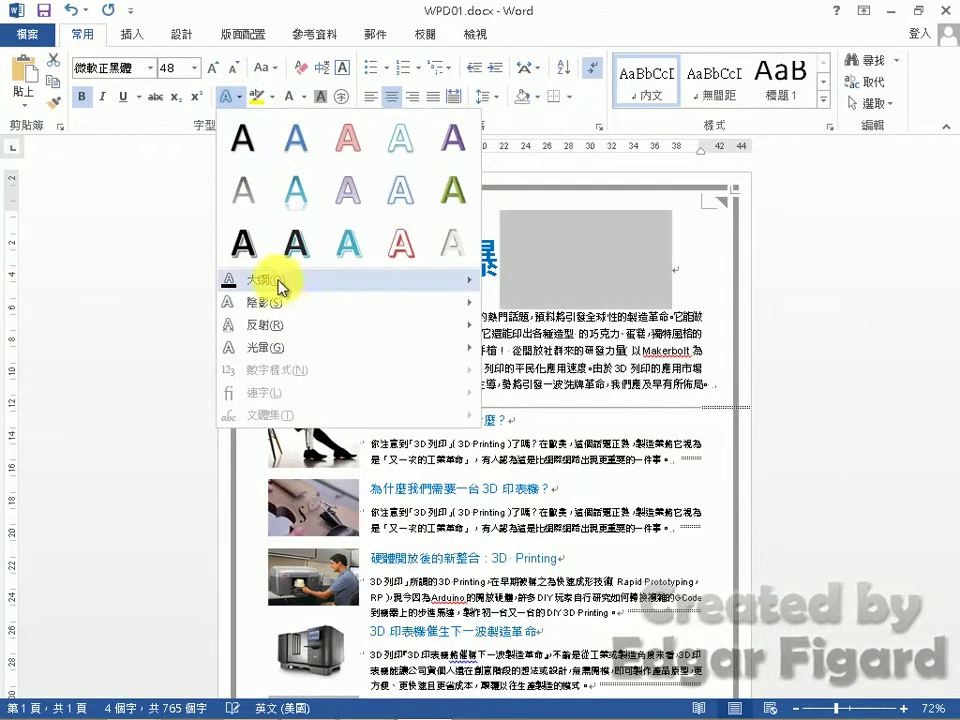
pyautogui.moveTo(305, 306)
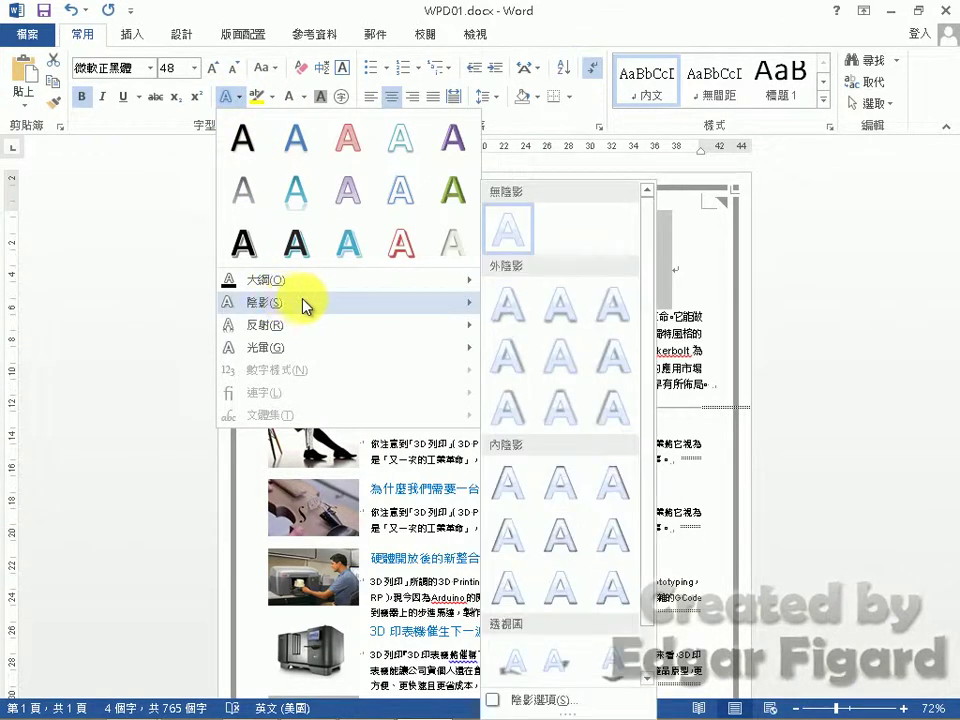
pyautogui.click(630, 406)
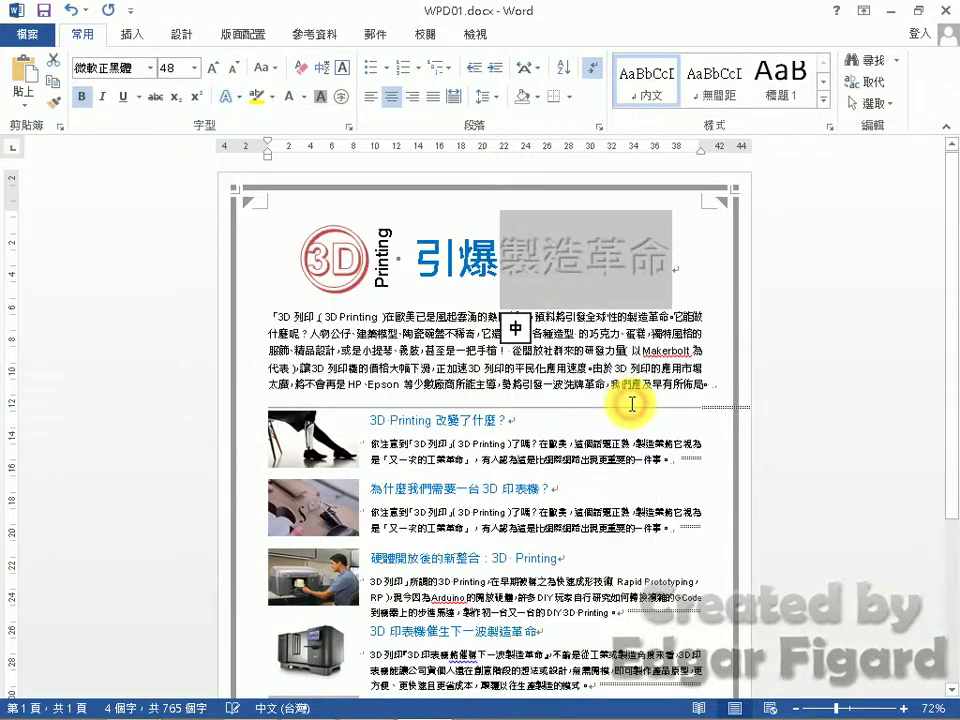
# Add the red glow variation from the fourth row, second column to 製造革命 in the title
pyautogui.click(240, 99)
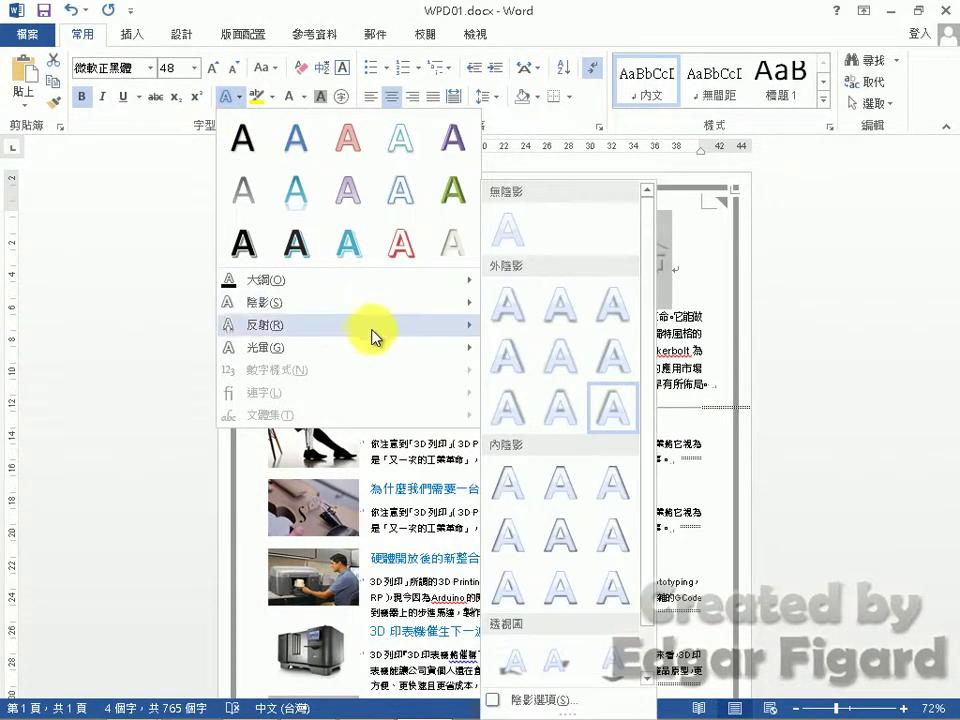
pyautogui.moveTo(443, 350)
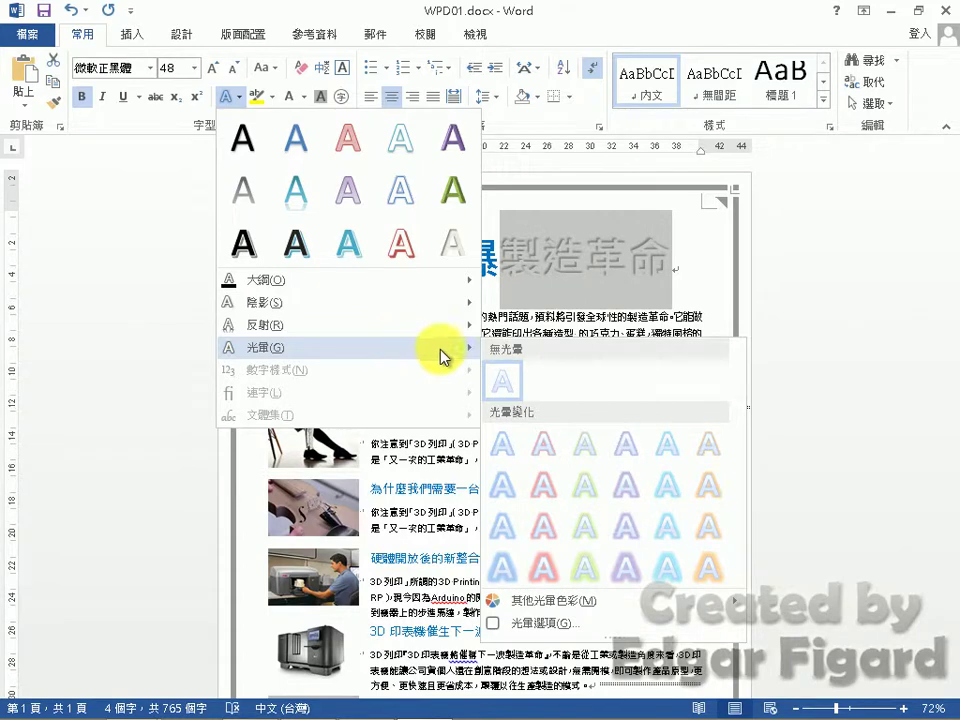
pyautogui.click(553, 570)
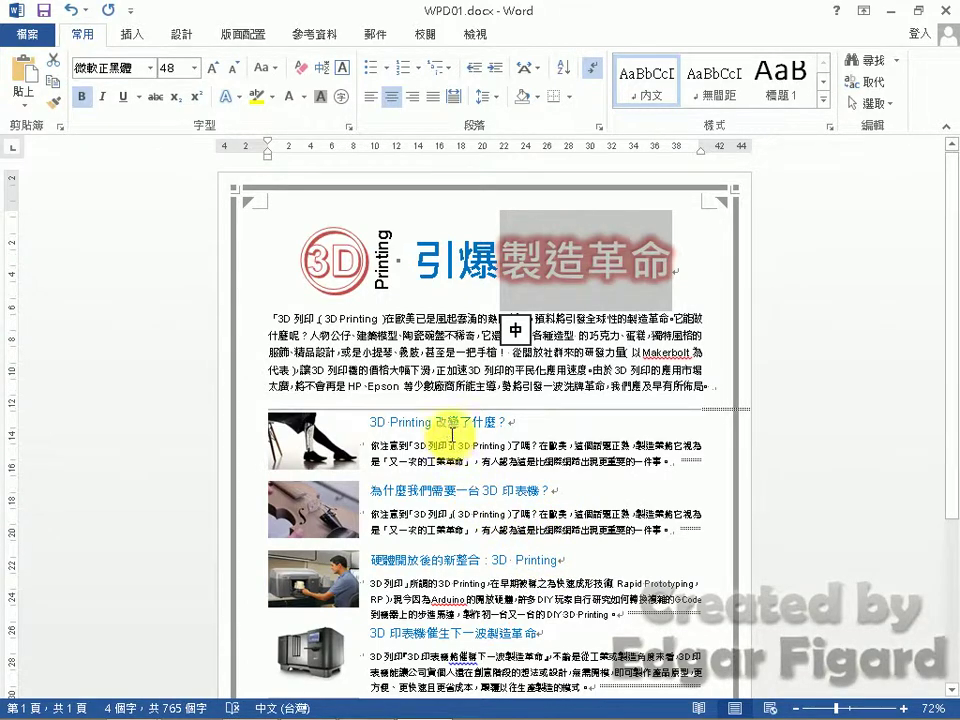
pyautogui.click(448, 422)
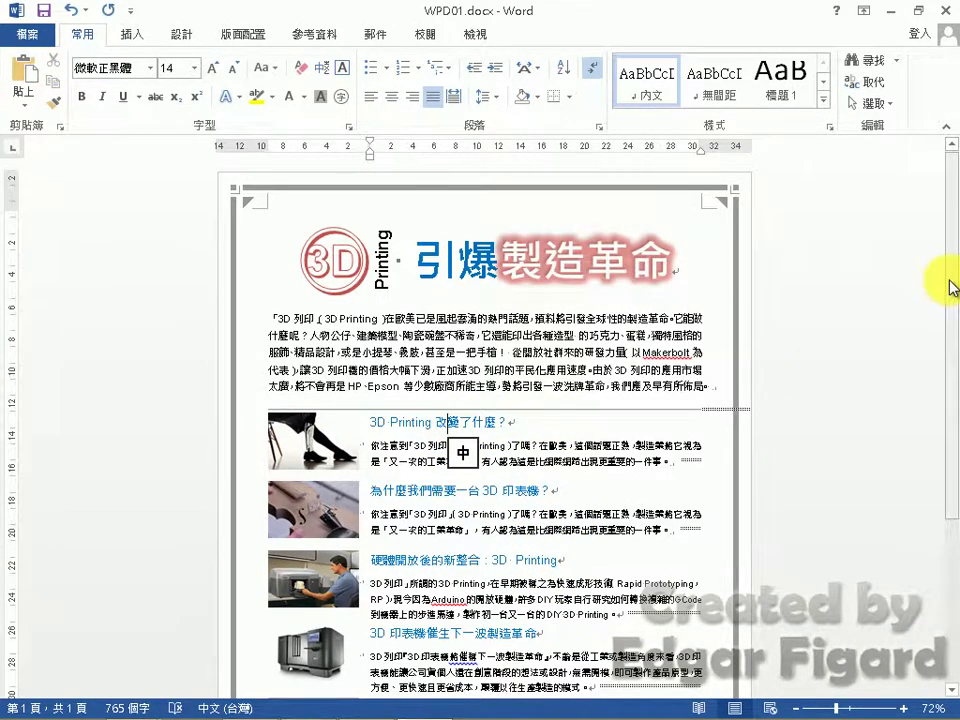
# Give all six blue section headings a new bullet using the Wingdings diamond symbol with character code 117
pyautogui.moveTo(948, 290); pyautogui.dragTo(950, 405)
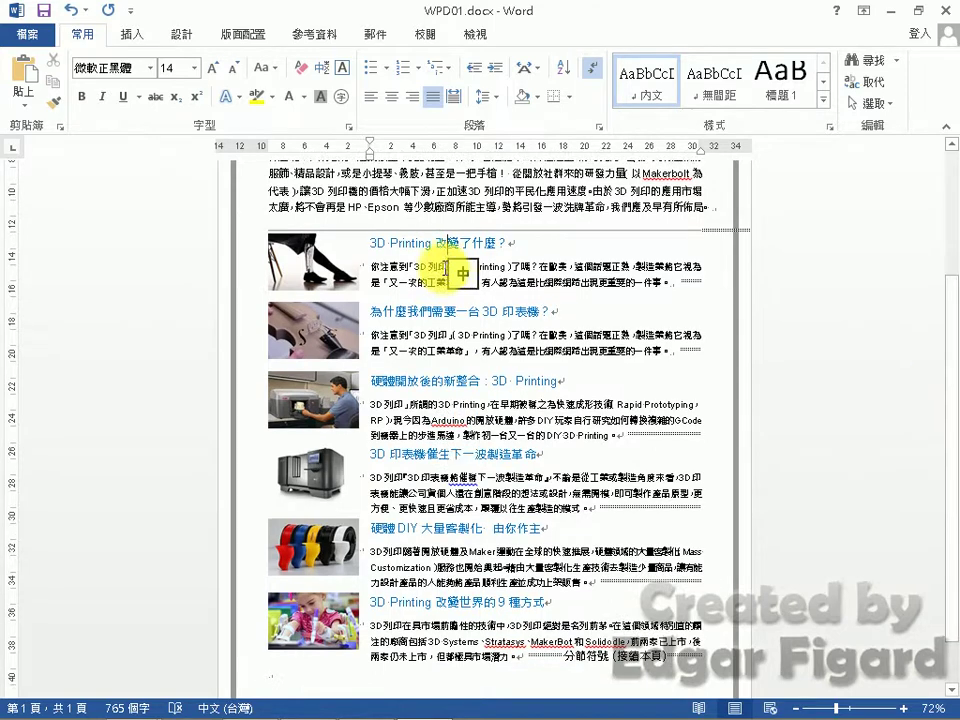
pyautogui.click(410, 243)
pyautogui.click(880, 103)
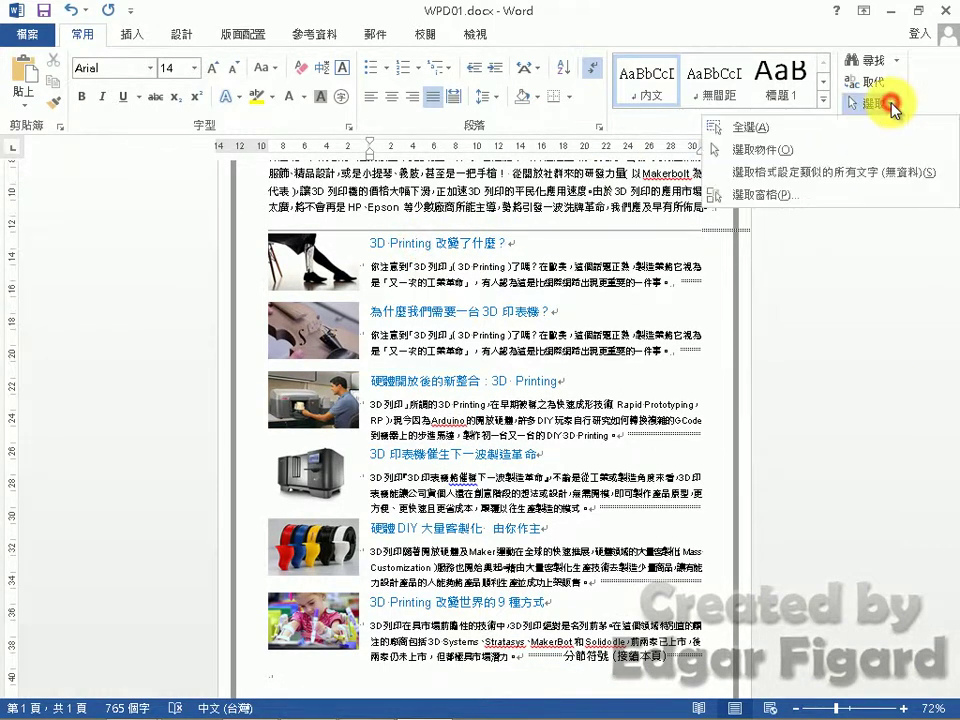
pyautogui.click(908, 180)
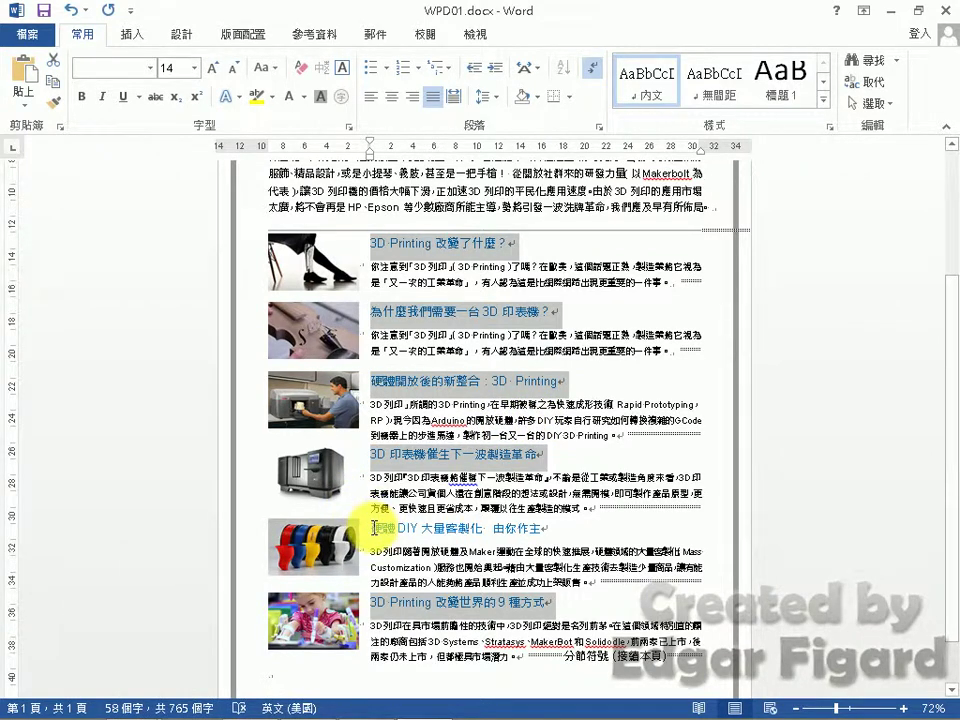
pyautogui.moveTo(317, 521); pyautogui.dragTo(538, 526)
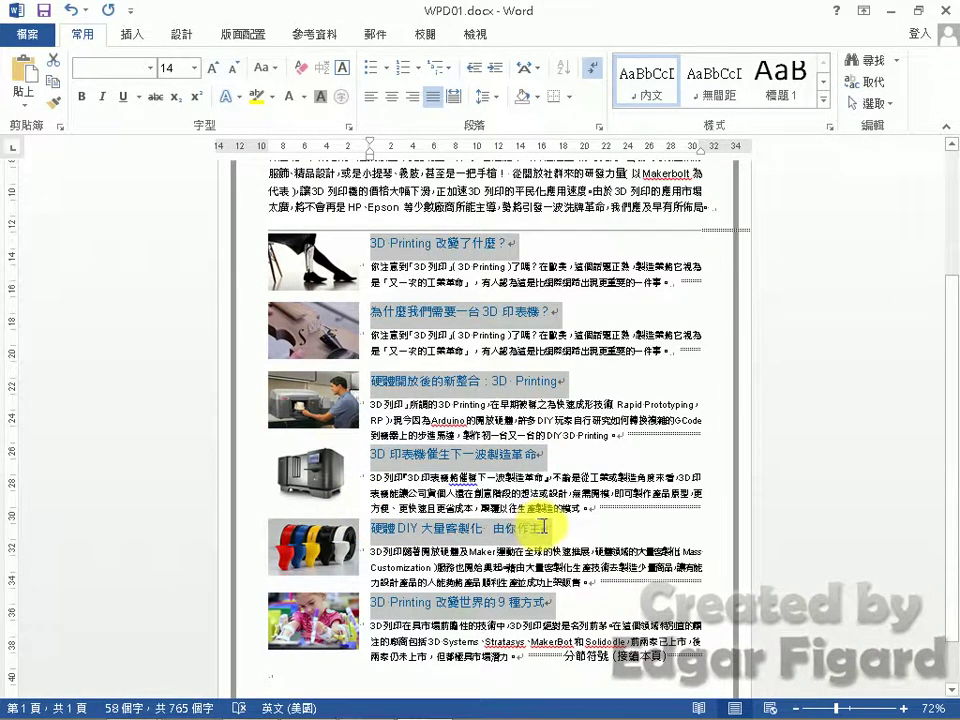
pyautogui.click(389, 70)
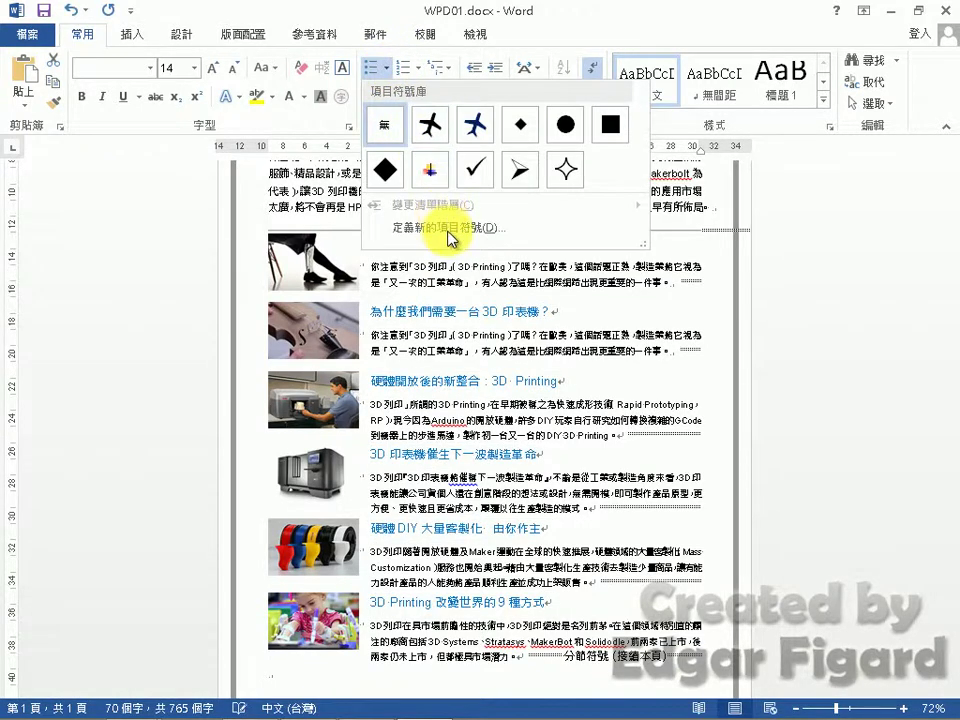
pyautogui.click(440, 225)
pyautogui.click(415, 222)
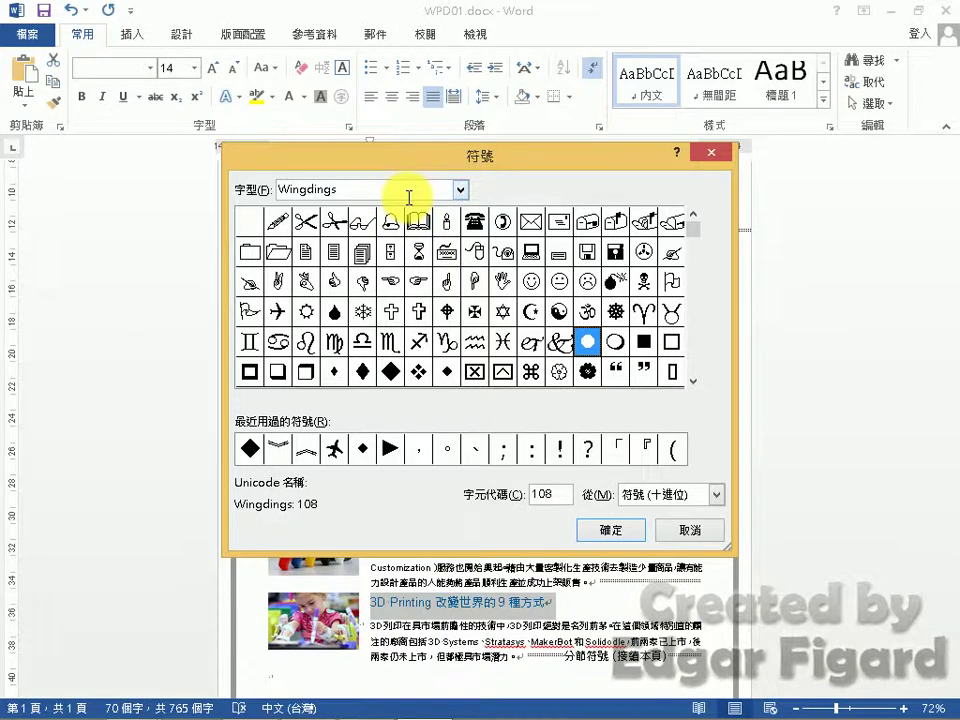
pyautogui.moveTo(552, 492); pyautogui.dragTo(488, 488)
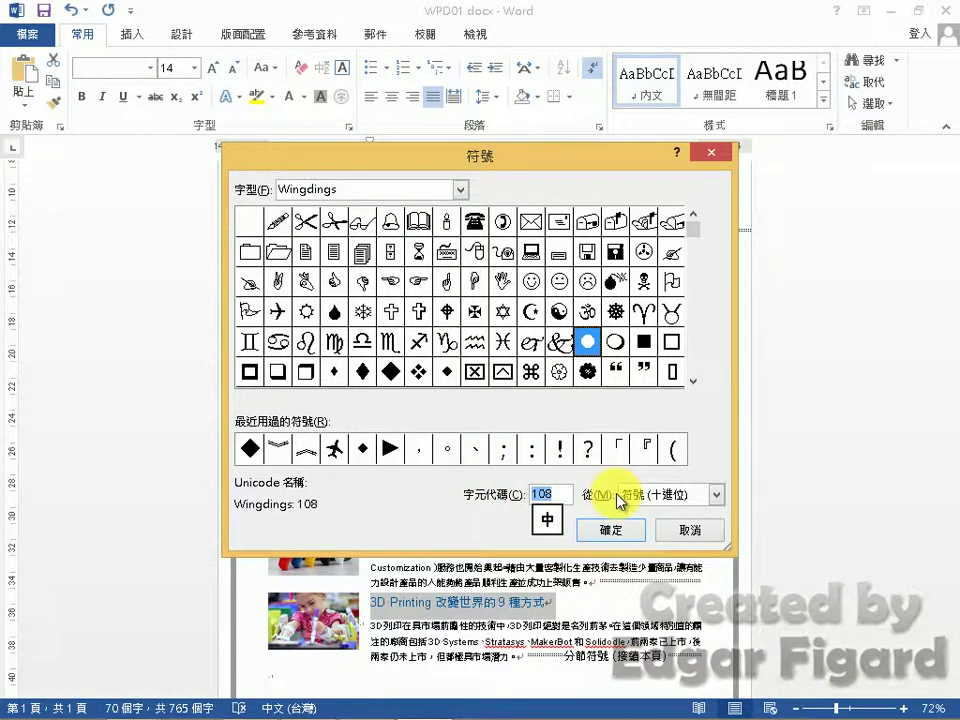
pyautogui.write('117')
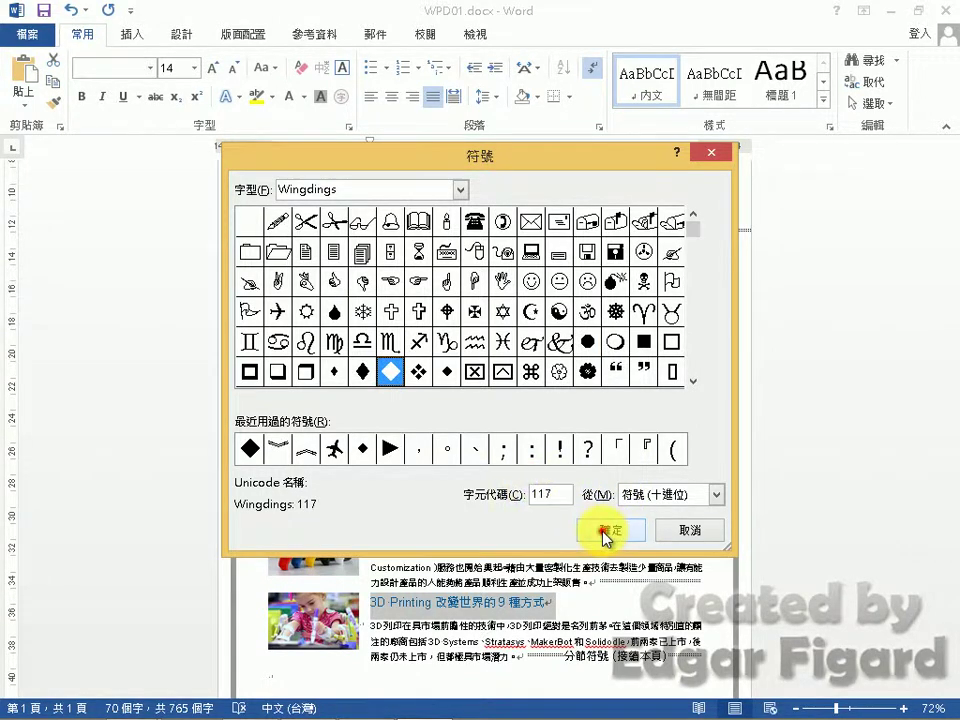
pyautogui.click(605, 537)
pyautogui.click(490, 520)
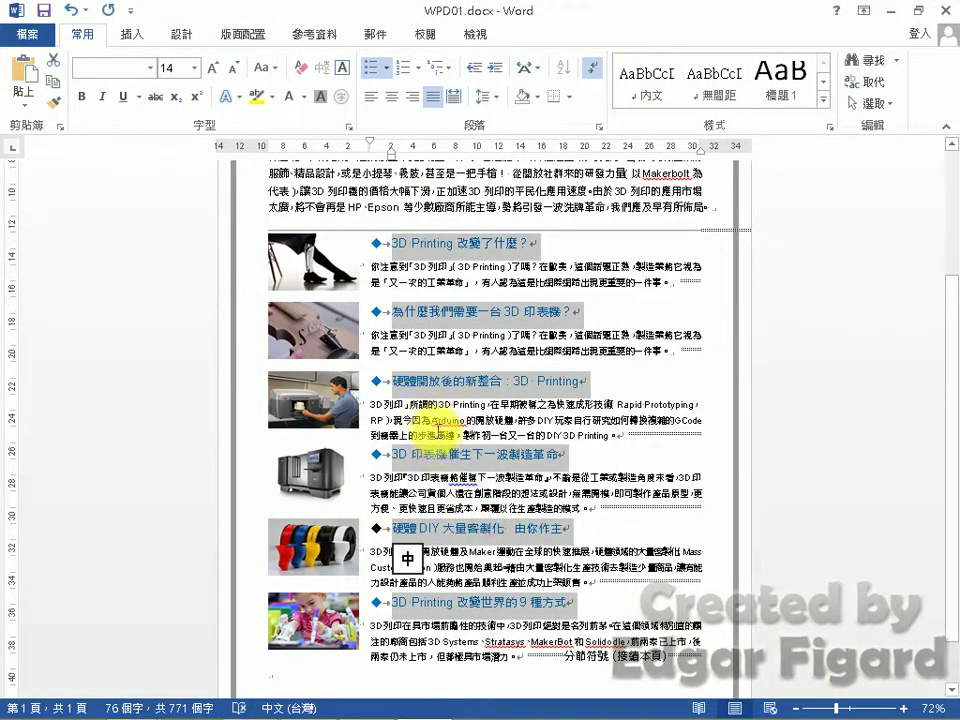
# Set the section headings' diamond bullets to size 12 and the standard dark red colour
pyautogui.click(375, 528)
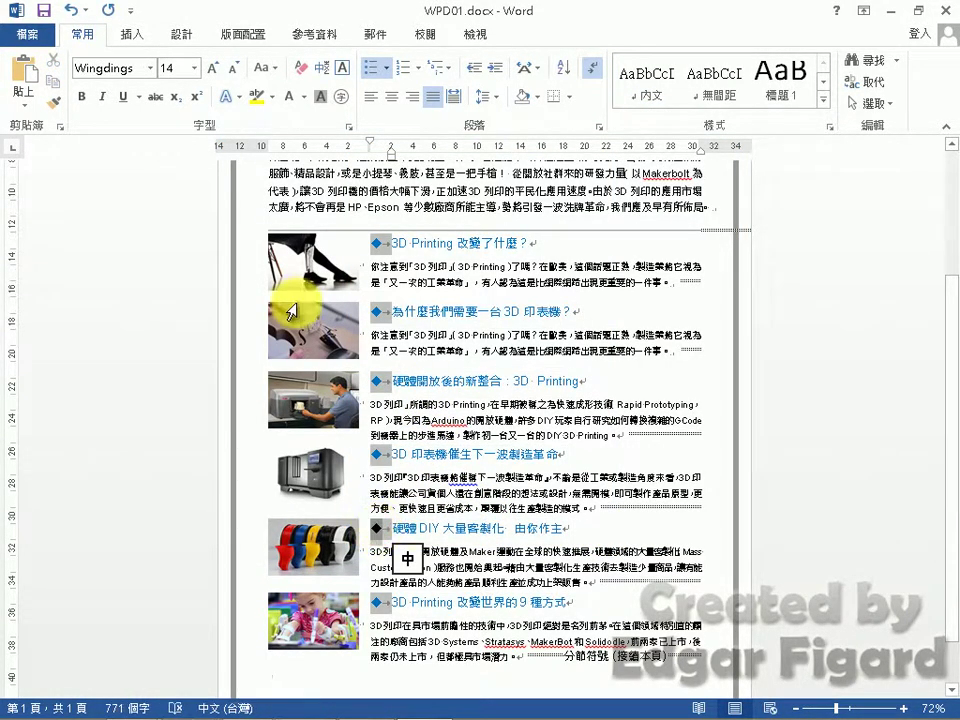
pyautogui.click(173, 69)
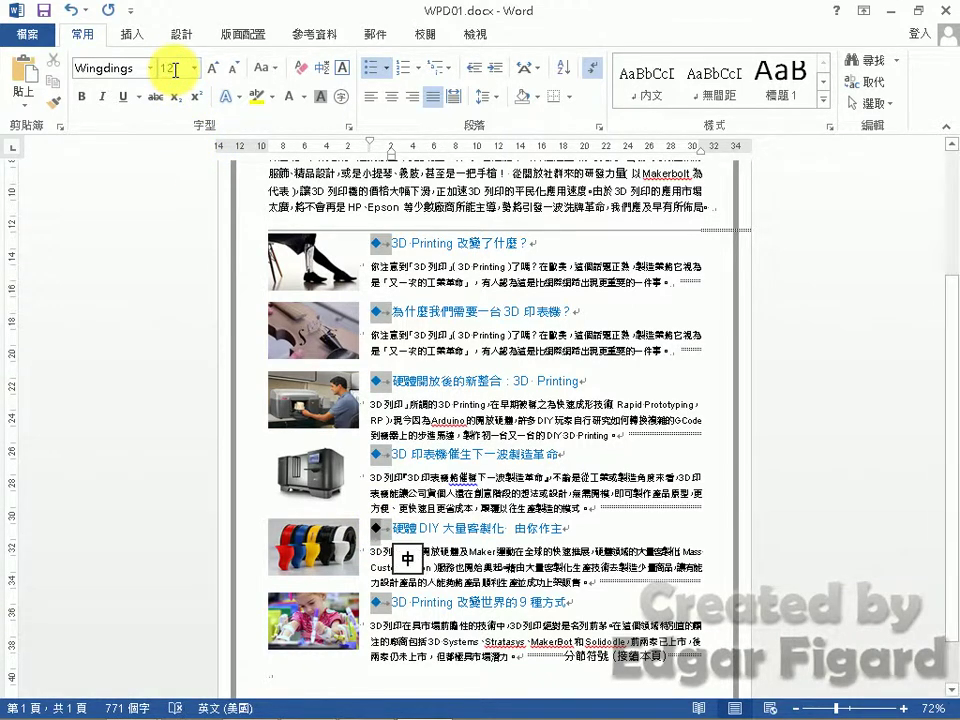
pyautogui.click(304, 96)
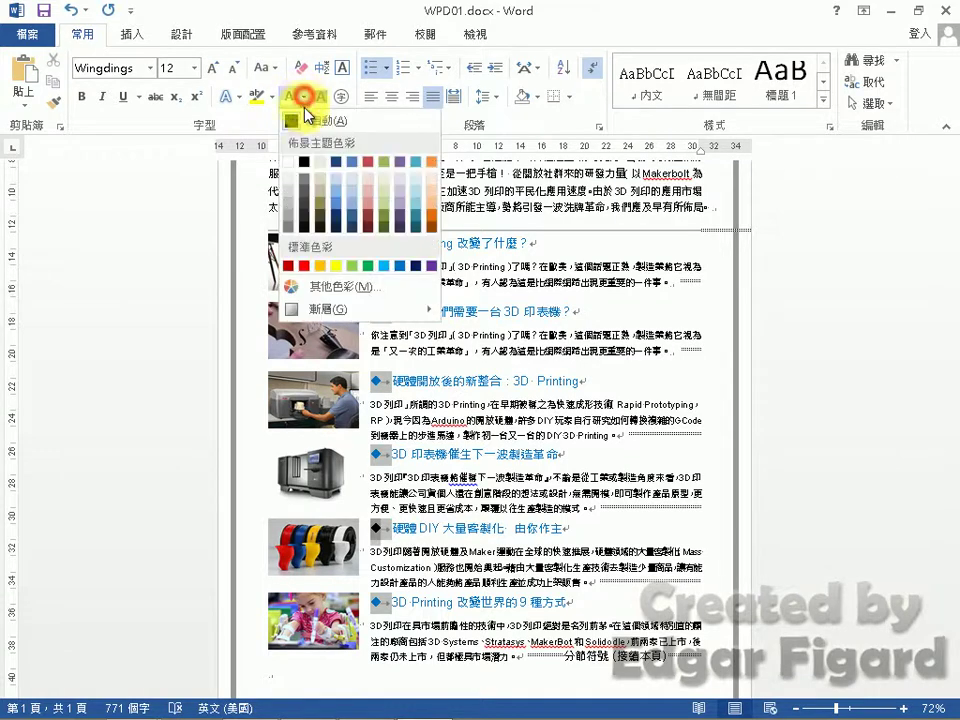
pyautogui.click(290, 266)
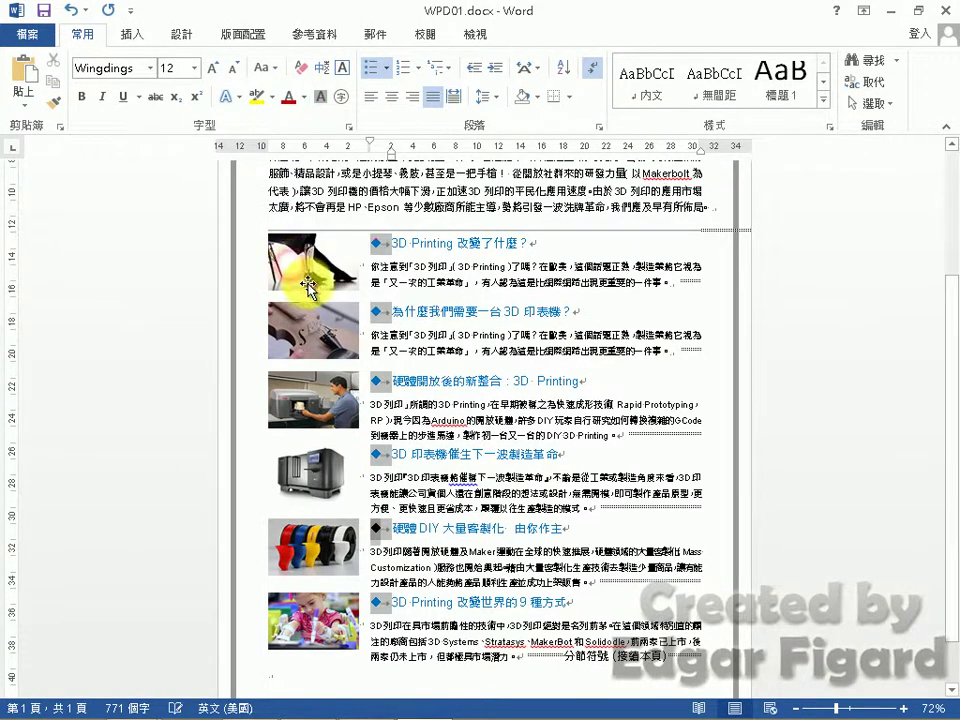
# Adjust the bulleted headings' list indents so that each bullet is followed by 間距 (a space)
pyautogui.rightClick(378, 452)
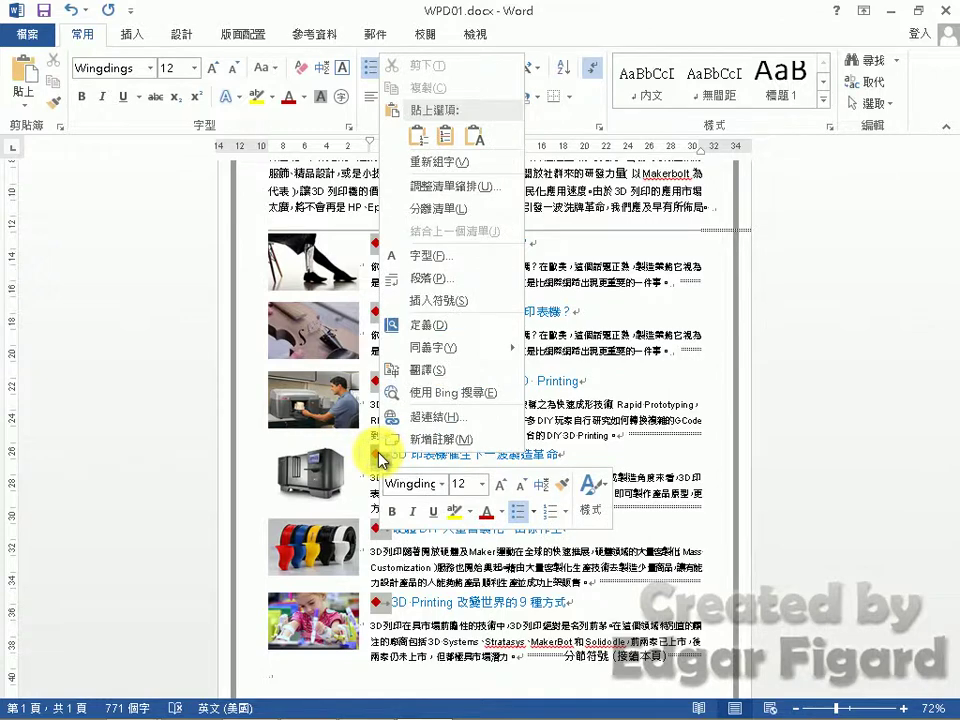
pyautogui.click(483, 195)
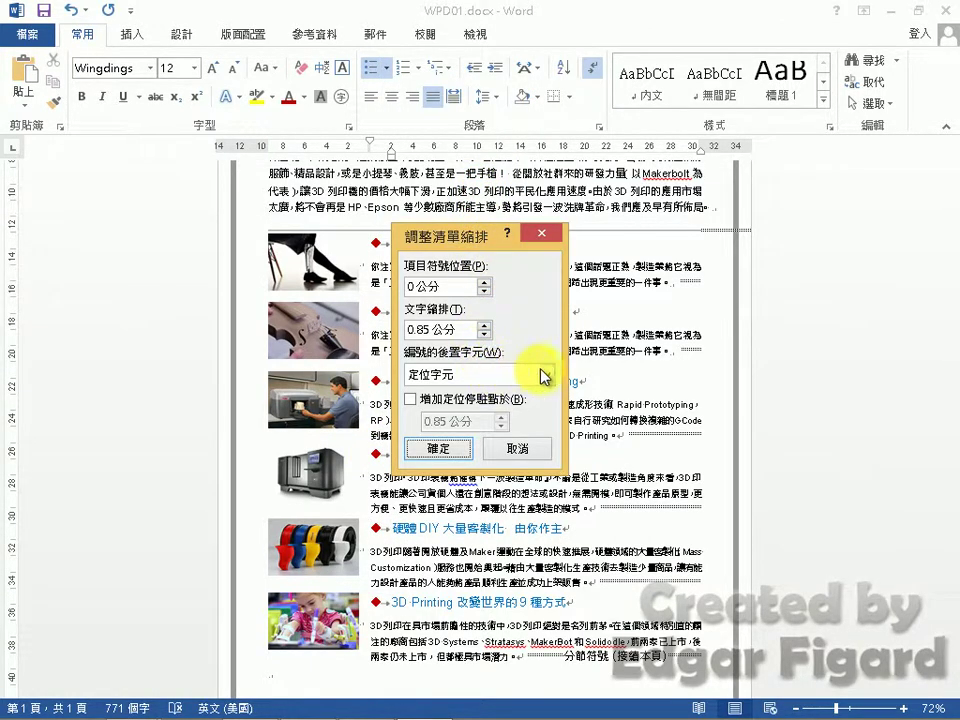
pyautogui.click(548, 372)
pyautogui.click(505, 407)
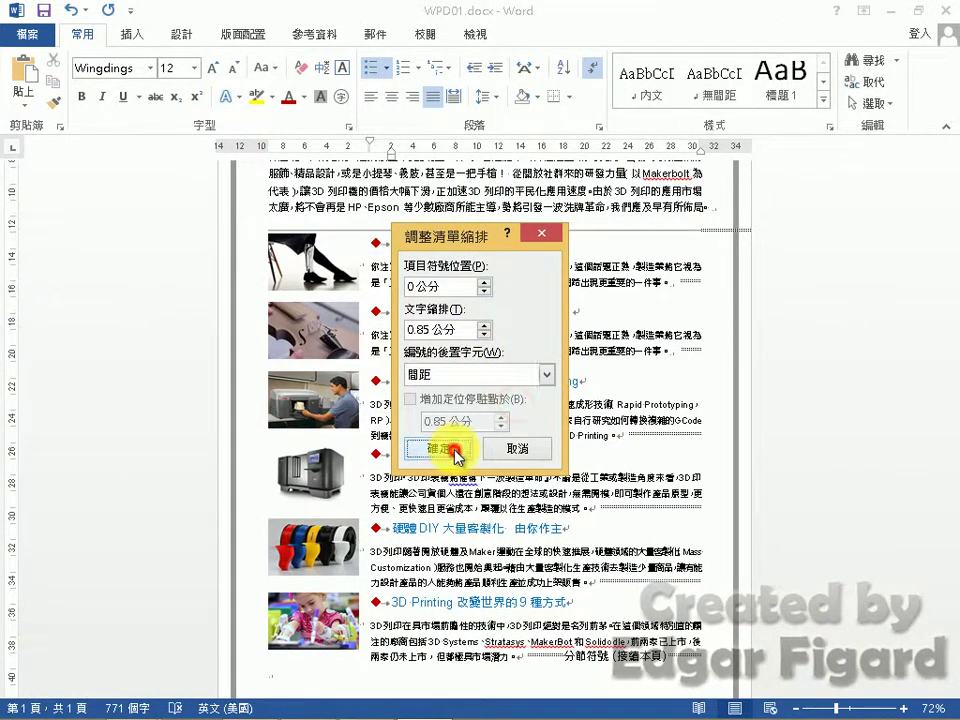
pyautogui.click(452, 447)
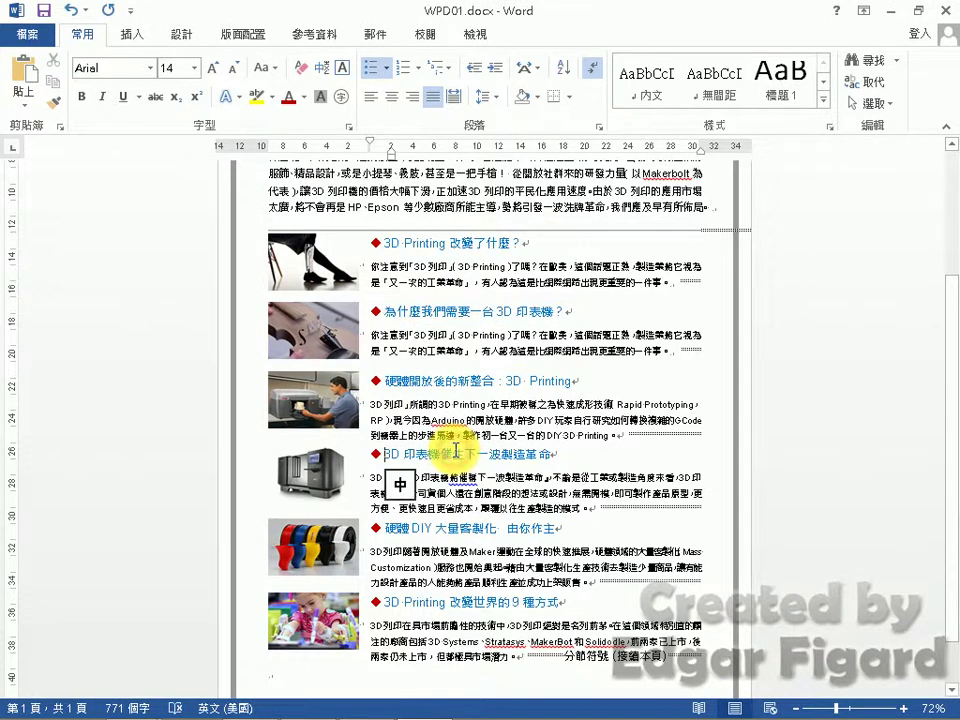
# Save the document as WPa01.docx in the WP01 folder and close Word without keeping the last copied item
pyautogui.click(37, 33)
pyautogui.click(47, 221)
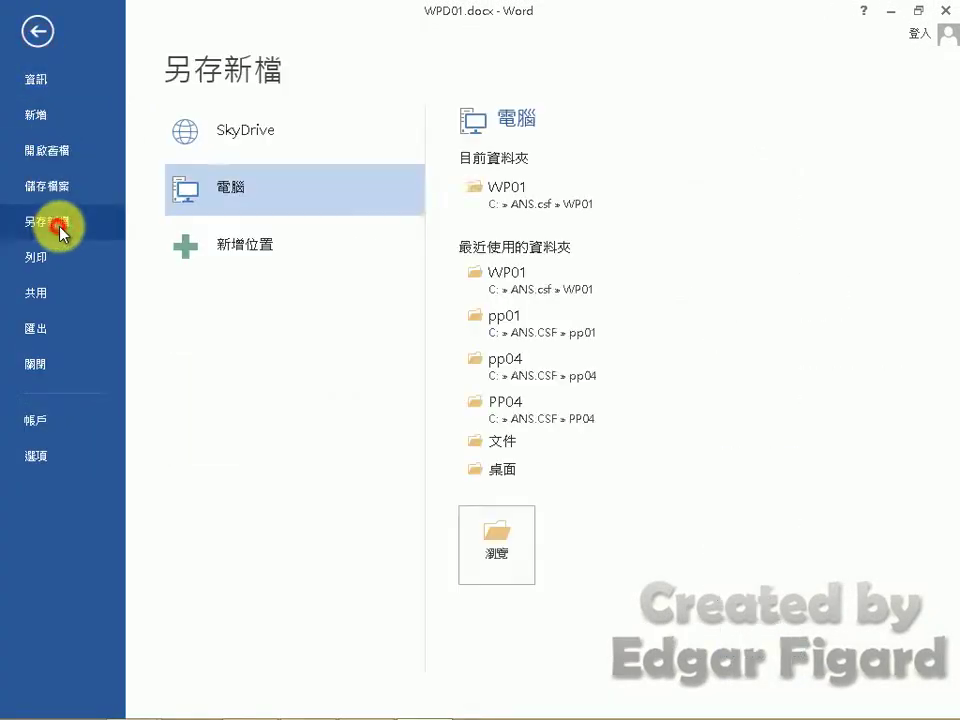
pyautogui.click(490, 198)
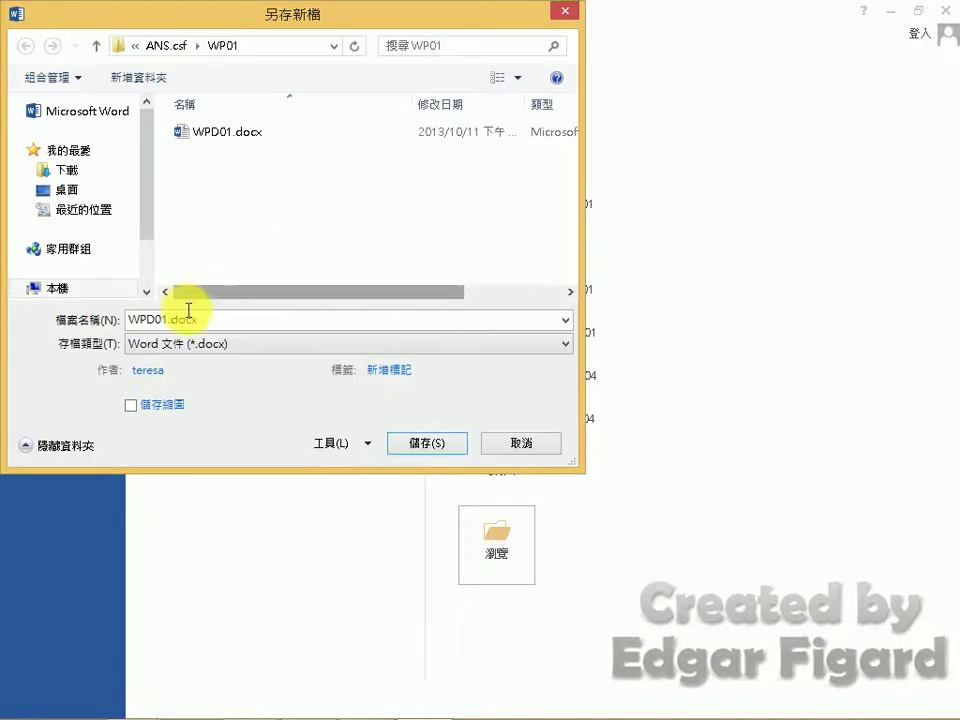
pyautogui.click(153, 321)
pyautogui.moveTo(147, 321); pyautogui.dragTo(155, 322)
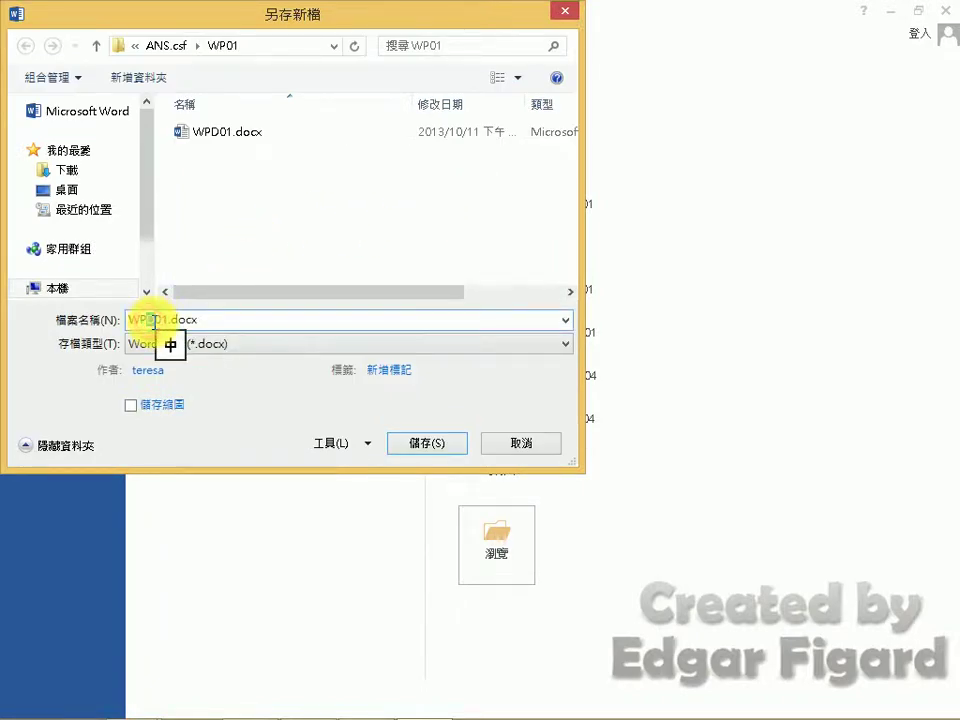
pyautogui.write('a')
pyautogui.click(433, 443)
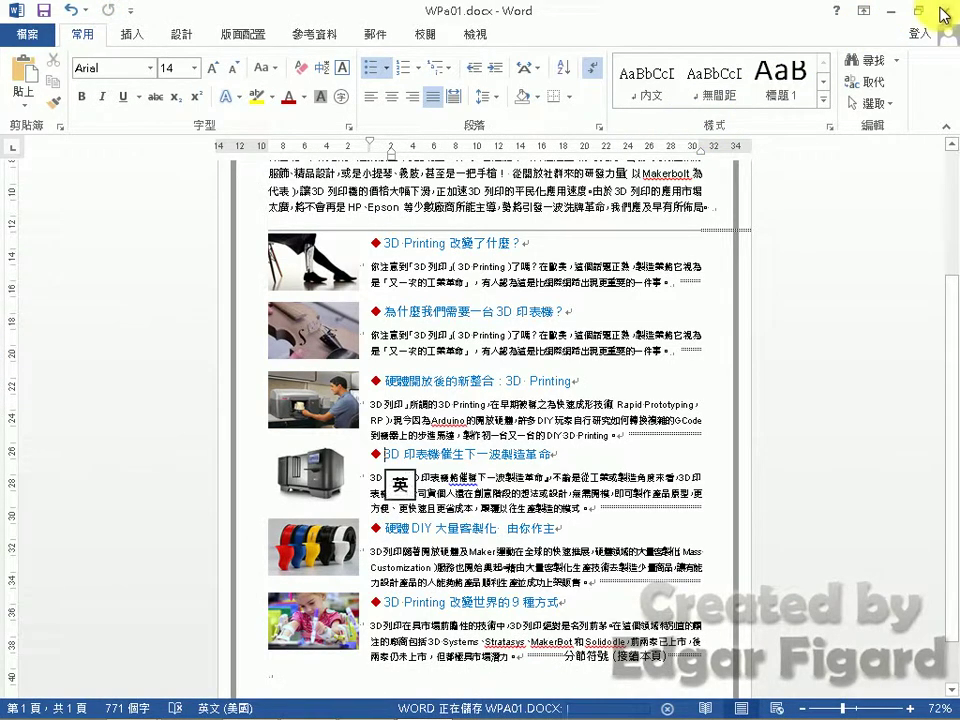
pyautogui.click(944, 12)
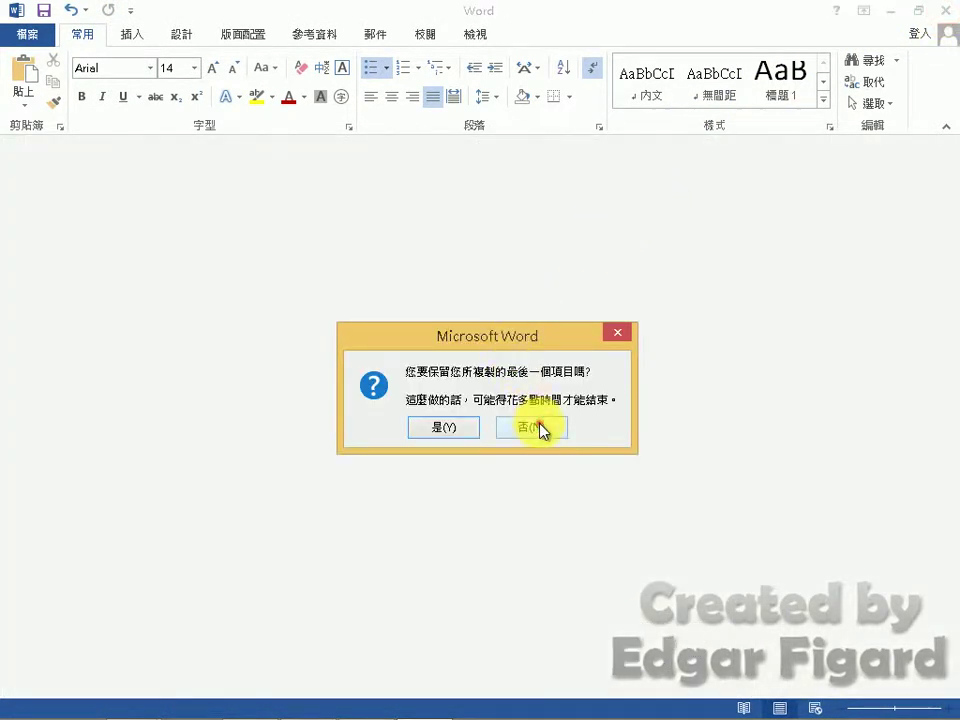
pyautogui.click(540, 426)
# Switch to the TQC practice system, grade task 109 3D Printing 引爆製造革命 and highlight the total score in Score.txt
pyautogui.click(917, 231)
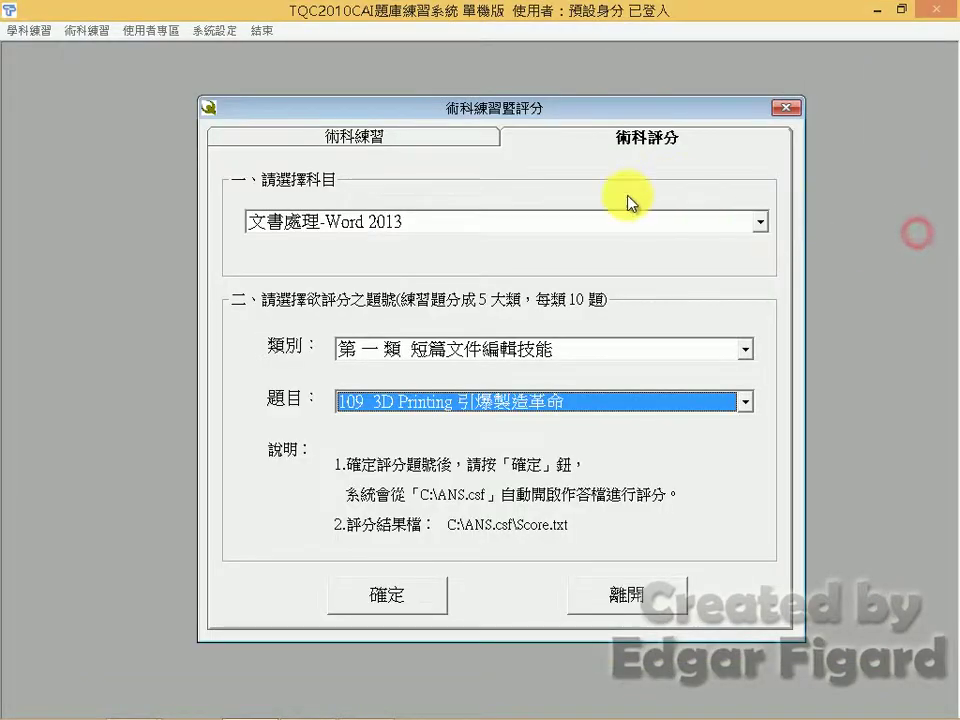
pyautogui.click(400, 600)
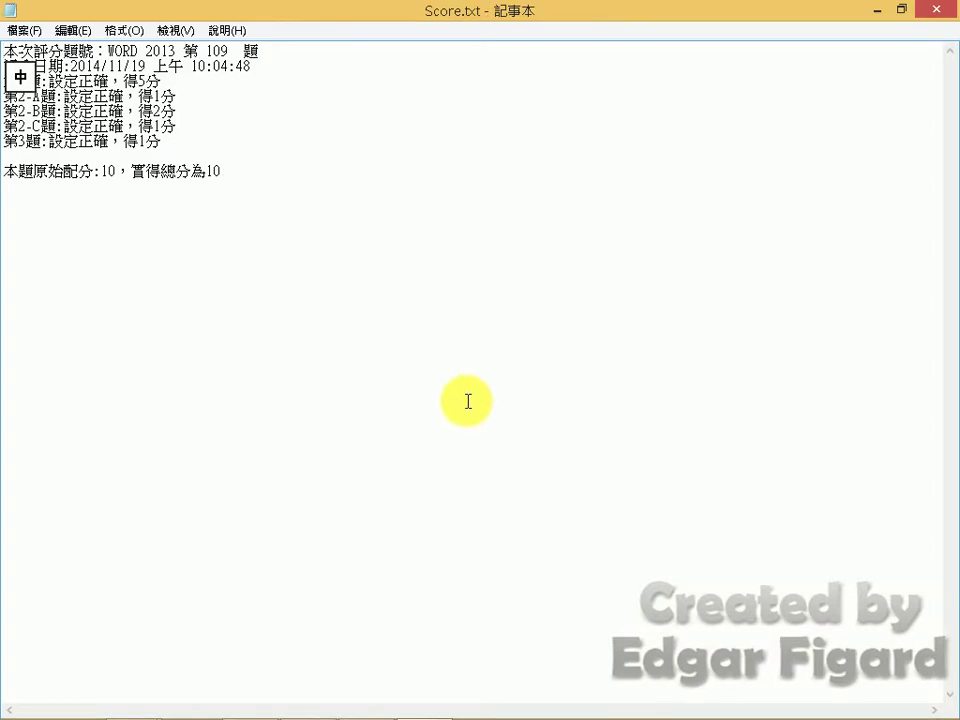
pyautogui.click(128, 172)
pyautogui.moveTo(128, 172); pyautogui.dragTo(232, 169)
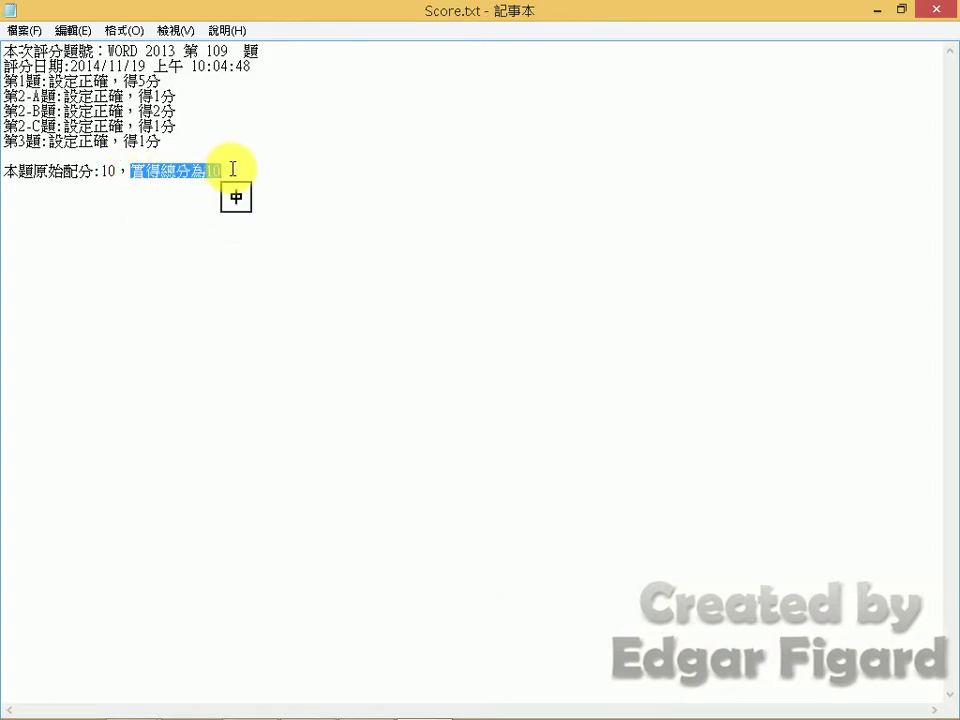